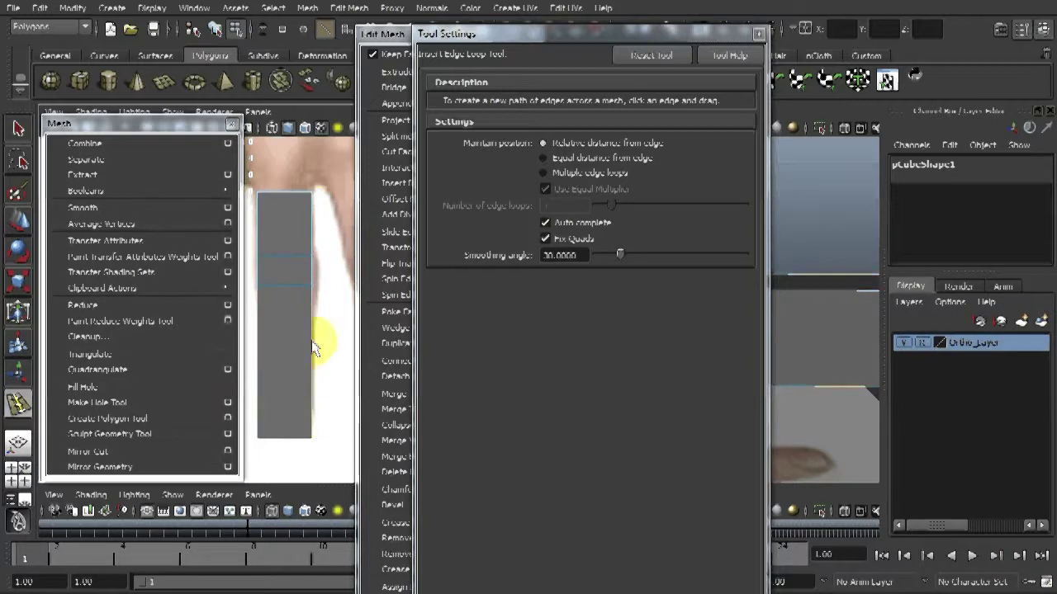
# Turn on X-Ray shading in the reference view so the hand image shows through the finger block.
pyautogui.moveTo(148, 132); pyautogui.dragTo(145, 157)
pyautogui.click(90, 111)
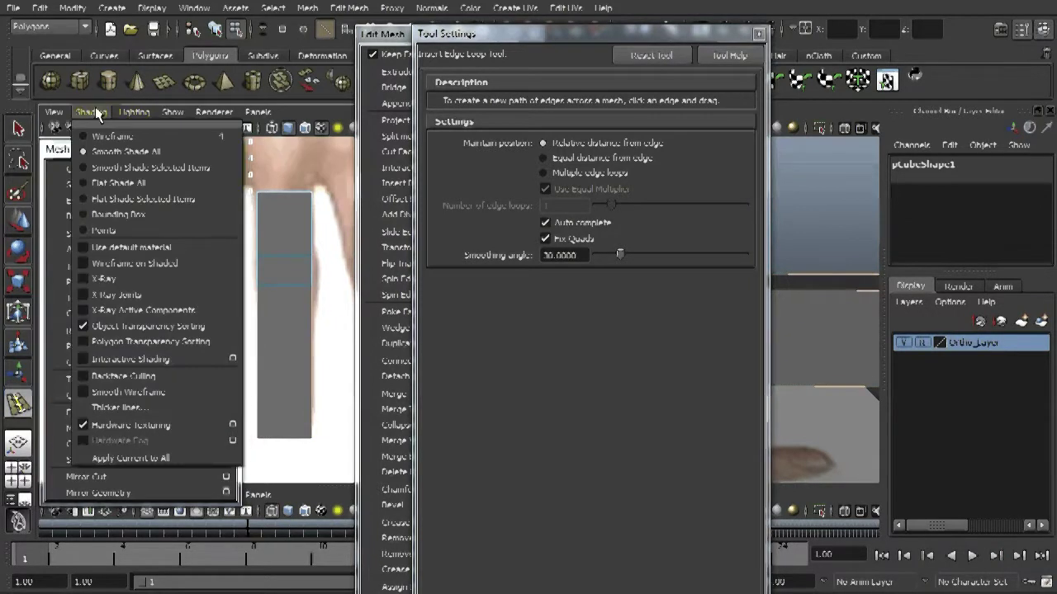
pyautogui.click(110, 237)
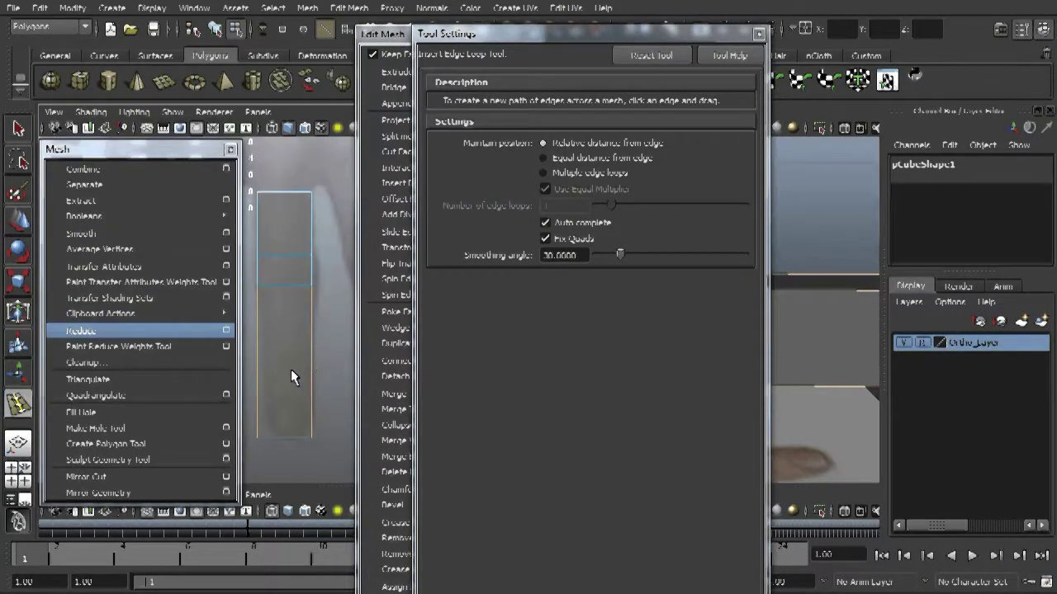
# Insert two edge loops across the finger block, one on each side of the joint nearest the fingertip.
pyautogui.click(311, 374)
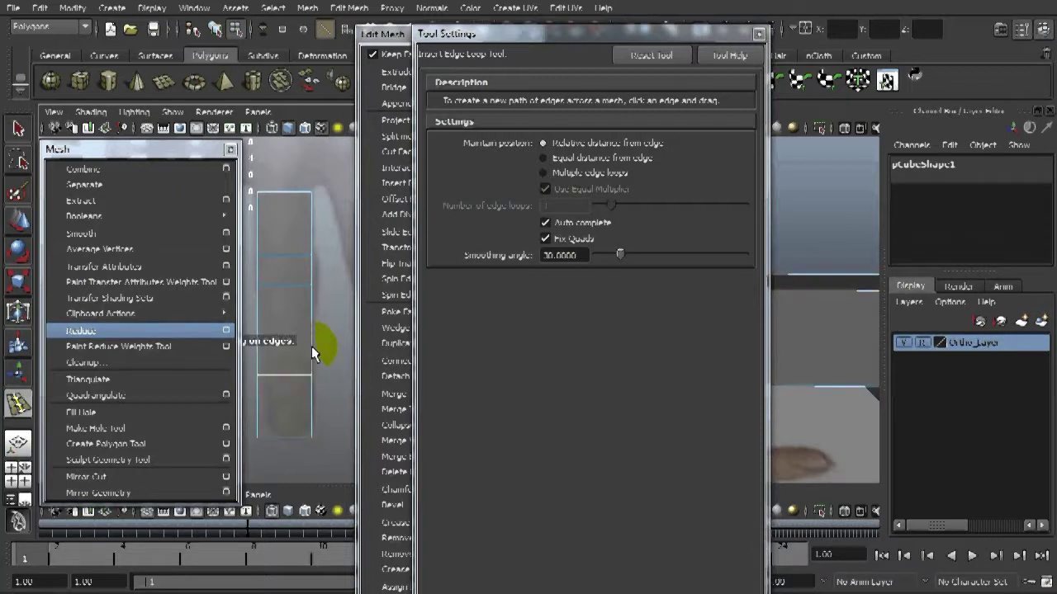
pyautogui.moveTo(311, 346); pyautogui.dragTo(312, 347)
pyautogui.click(308, 244)
pyautogui.click(313, 283)
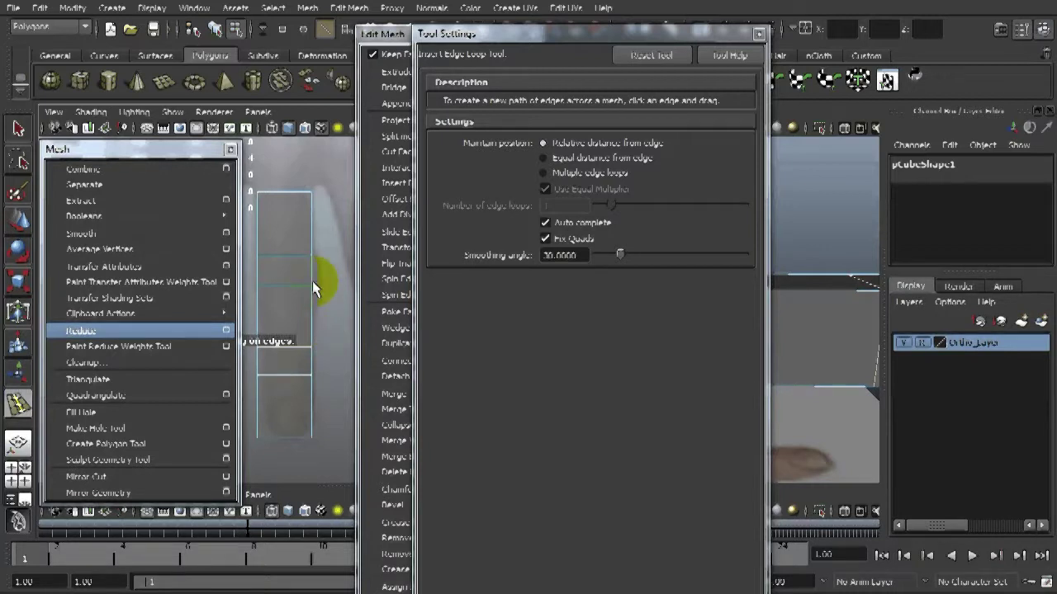
pyautogui.click(256, 357)
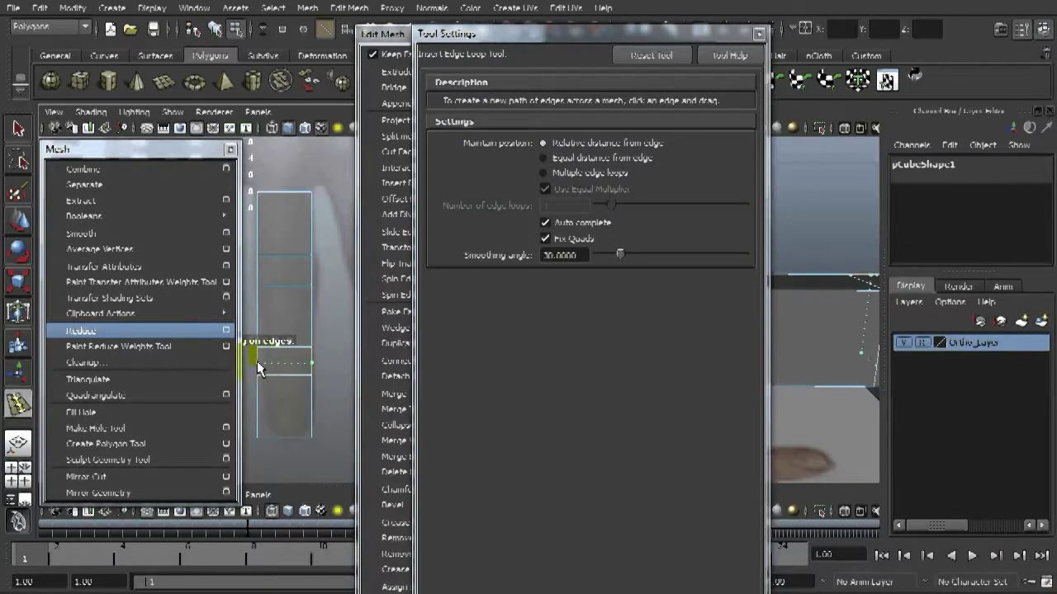
# Try the Equal distance from edge option of the Insert Edge Loop tool on the finger block.
pyautogui.click(554, 160)
pyautogui.click(311, 356)
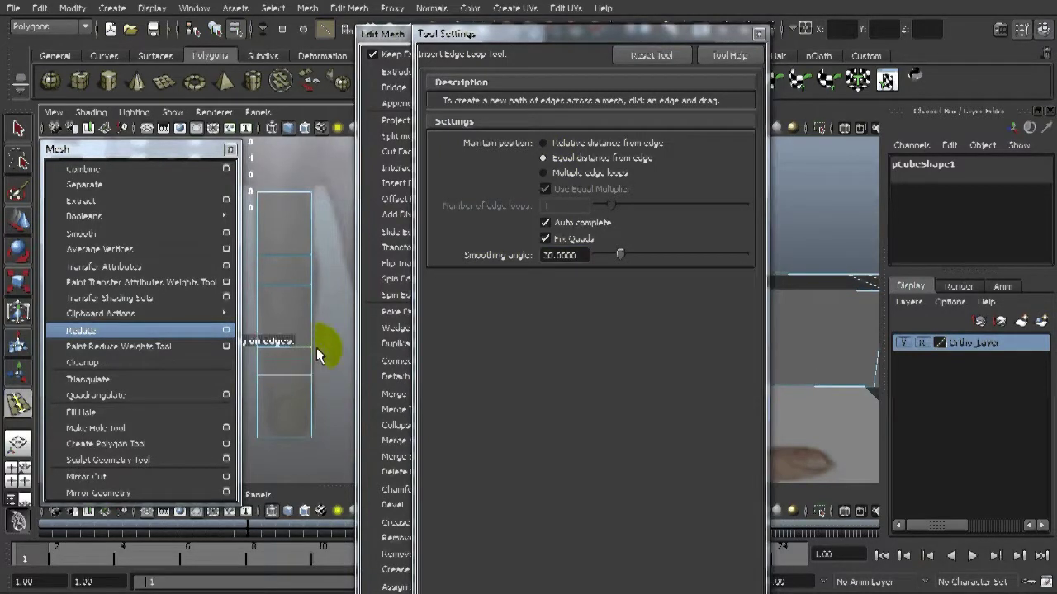
pyautogui.click(349, 287)
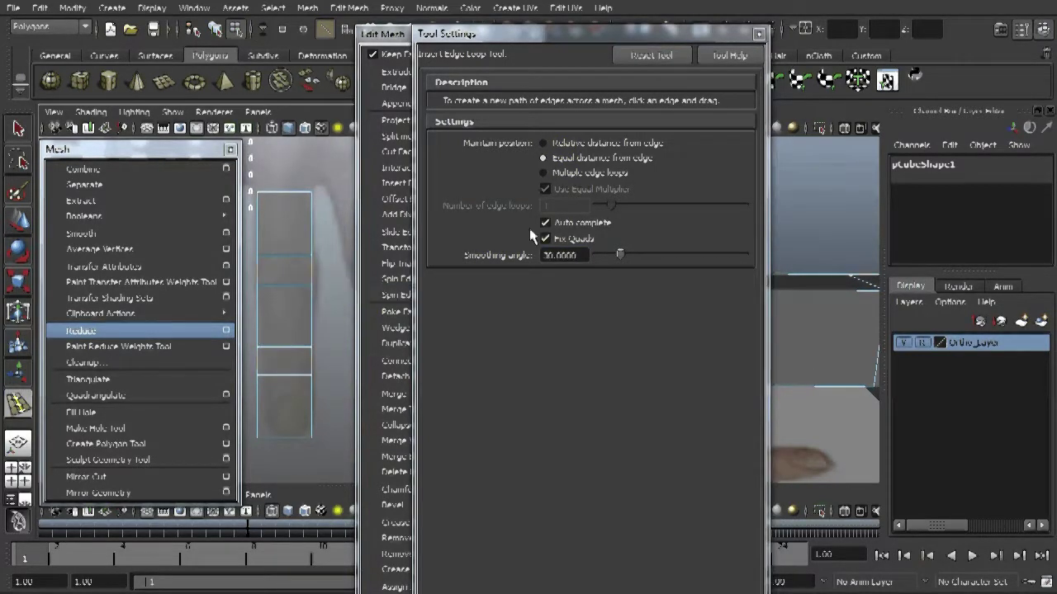
# Switch the Insert Edge Loop tool to Multiple edge loops with 1 loop and add centred loops across the finger sections.
pyautogui.click(568, 181)
pyautogui.click(311, 266)
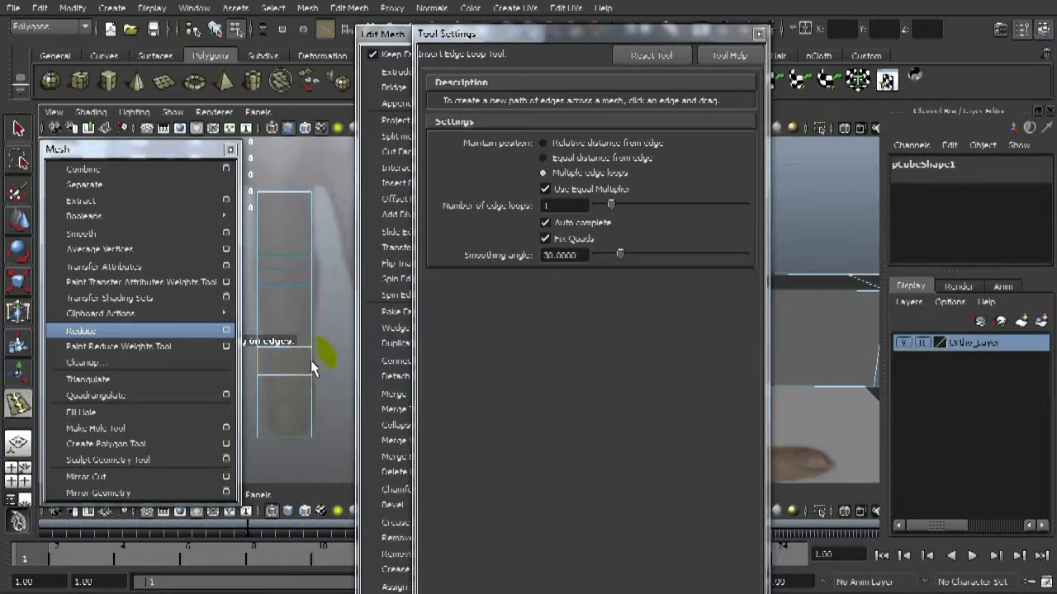
pyautogui.click(345, 317)
pyautogui.click(308, 316)
pyautogui.click(314, 232)
# Insert two centred lengthwise edge loops that halve the finger block's width and height.
pyautogui.click(284, 440)
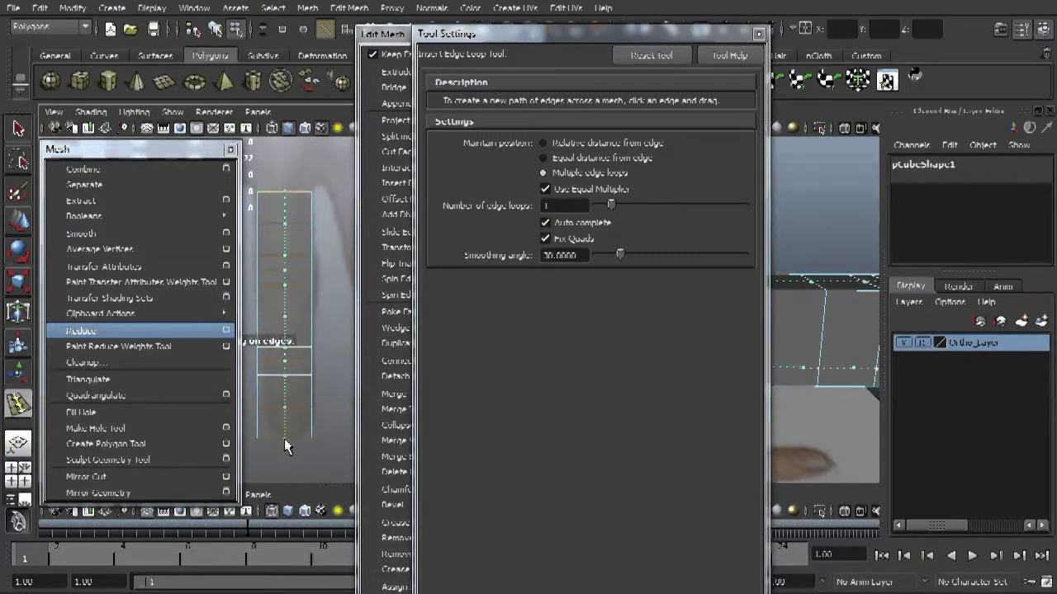
pyautogui.moveTo(755, 351)
pyautogui.keyDown('alt'); pyautogui.mouseDown()
pyautogui.moveTo(767, 346)
pyautogui.moveTo(720, 351)
pyautogui.moveTo(805, 355)
pyautogui.moveTo(863, 313)
pyautogui.moveTo(845, 316)
pyautogui.mouseUp(); pyautogui.keyUp('alt')
pyautogui.click(813, 309)
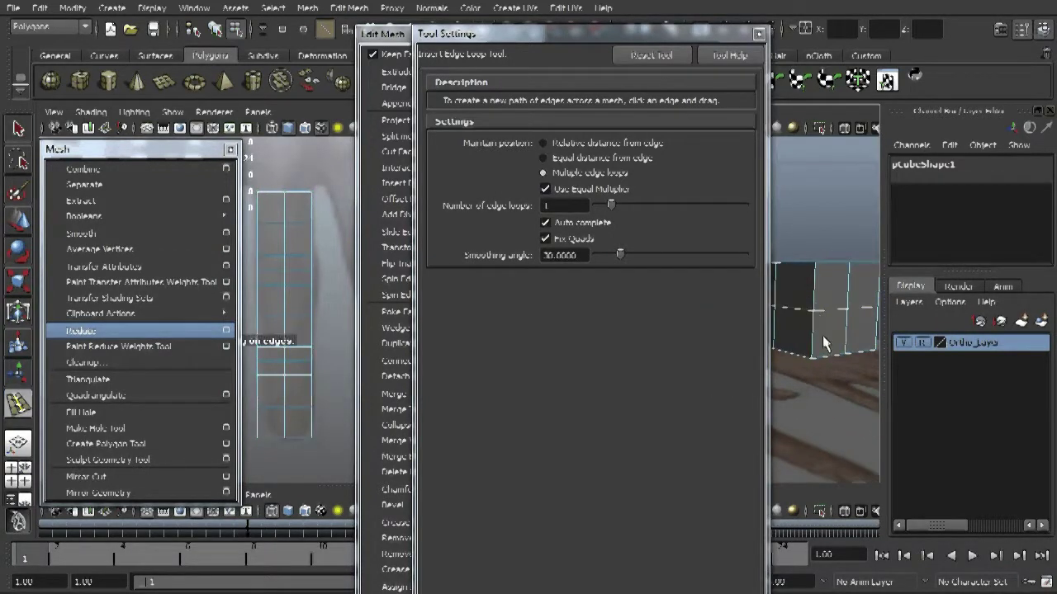
# Close the tool settings and Edit Mesh windows, and delete the four faces capping the block's palm end.
pyautogui.click(758, 33)
pyautogui.click(534, 35)
pyautogui.moveTo(733, 315)
pyautogui.keyDown('alt'); pyautogui.mouseDown()
pyautogui.moveTo(743, 308)
pyautogui.moveTo(573, 371)
pyautogui.moveTo(727, 323)
pyautogui.mouseUp(); pyautogui.keyUp('alt')
pyautogui.scroll(5, 726, 323)
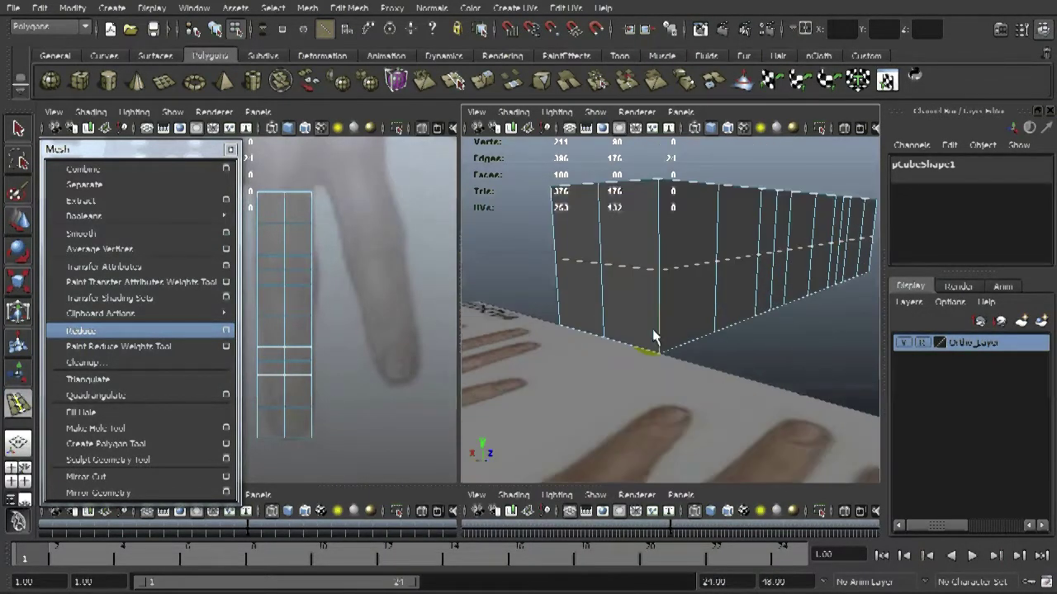
pyautogui.moveTo(610, 307); pyautogui.dragTo(609, 338, button='right')
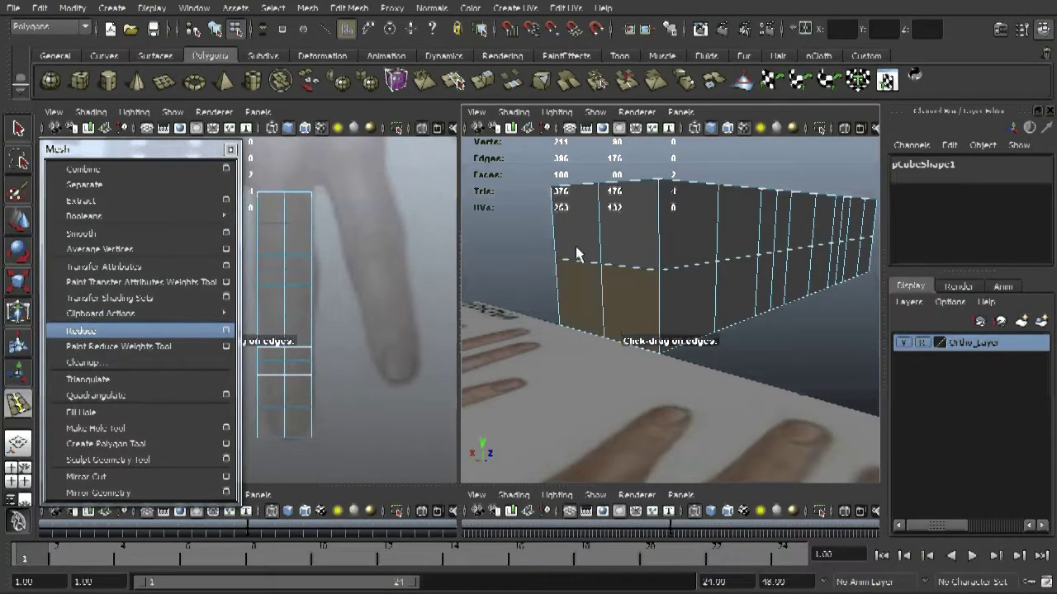
pyautogui.click(620, 230)
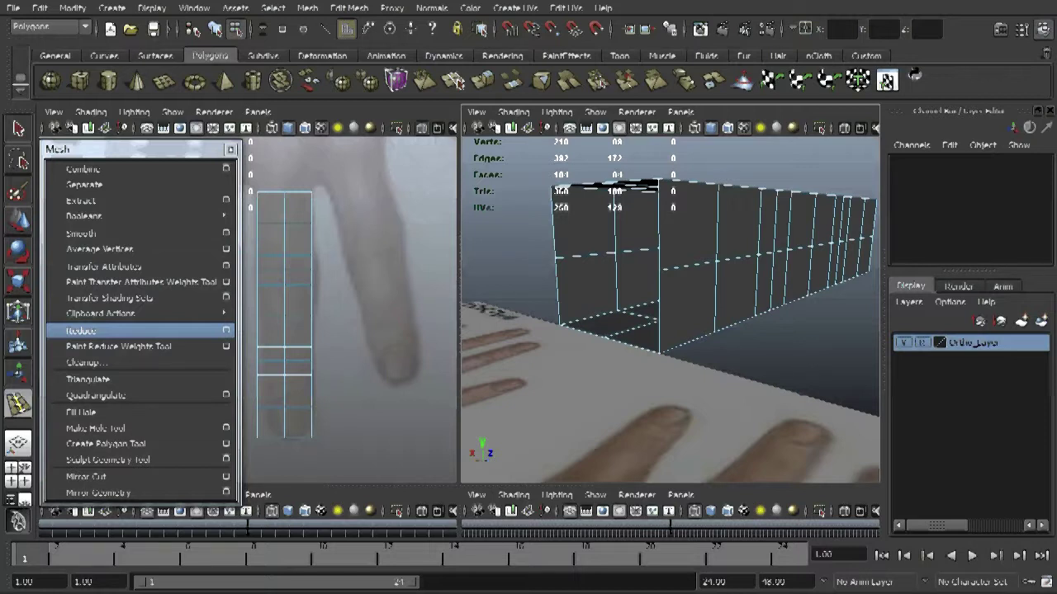
# Open the Edit Mesh commands as a floating window.
pyautogui.keyDown('alt'); pyautogui.moveTo(802, 371); pyautogui.dragTo(731, 382); pyautogui.keyUp('alt')
pyautogui.keyDown('alt'); pyautogui.moveTo(731, 381); pyautogui.dragTo(806, 365, button='right'); pyautogui.keyUp('alt')
pyautogui.keyDown('alt'); pyautogui.moveTo(807, 366); pyautogui.dragTo(745, 350); pyautogui.keyUp('alt')
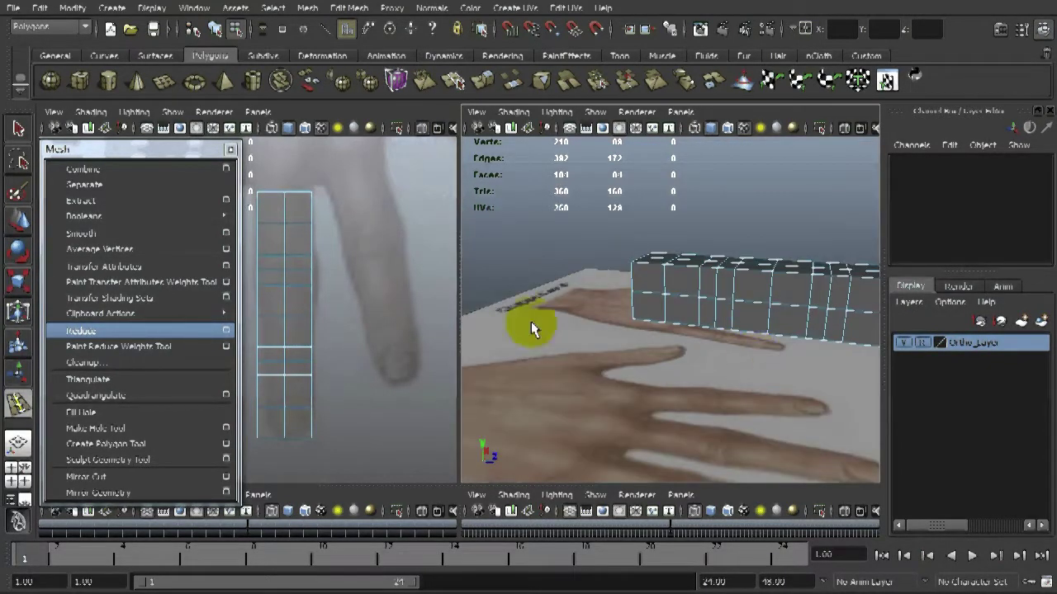
pyautogui.click(349, 8)
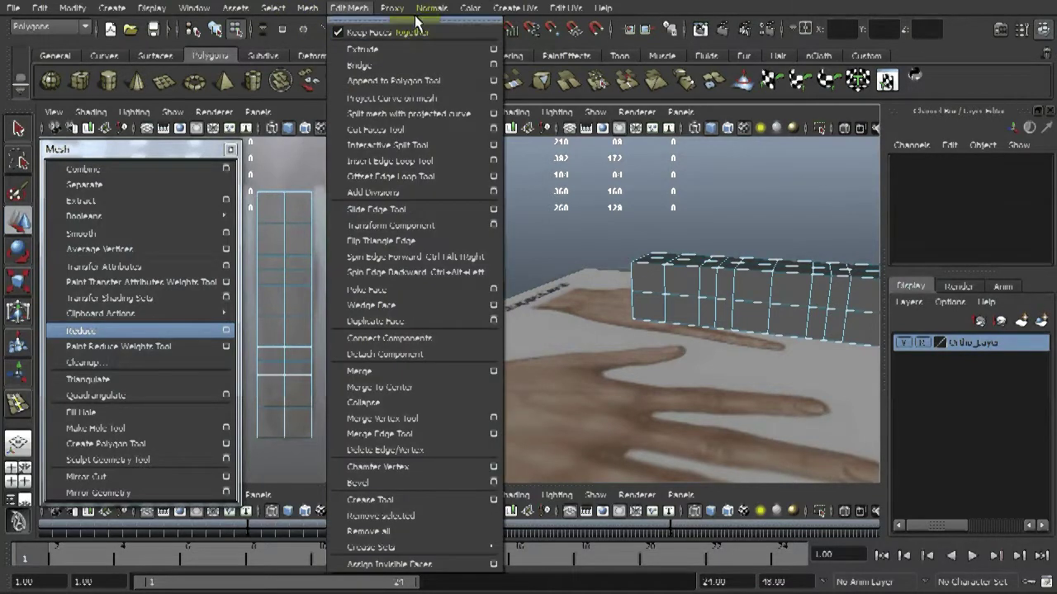
pyautogui.click(404, 24)
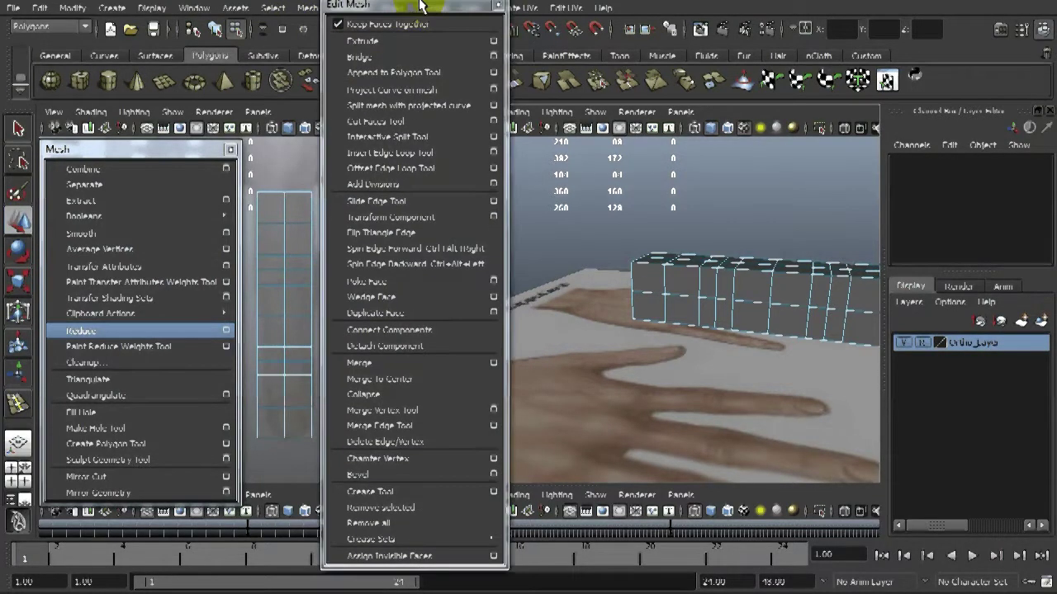
# Select the vertices at the fingertip end of the block and turn on soft selection.
pyautogui.click(748, 330)
pyautogui.keyDown('alt'); pyautogui.moveTo(747, 330); pyautogui.dragTo(724, 326); pyautogui.keyUp('alt')
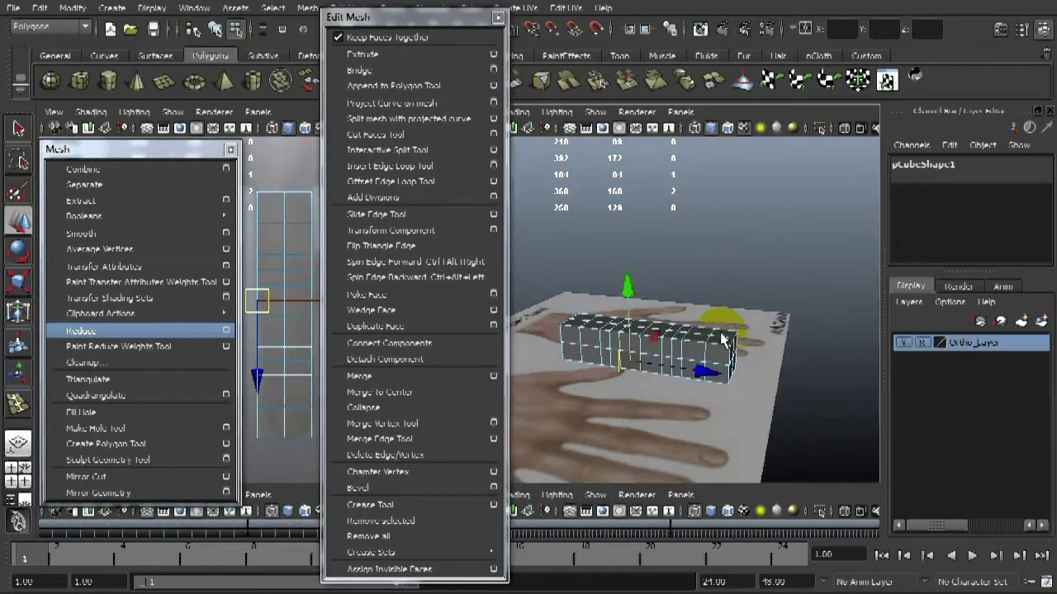
pyautogui.keyDown('alt'); pyautogui.moveTo(724, 325); pyautogui.dragTo(673, 364, button='right'); pyautogui.keyUp('alt')
pyautogui.keyDown('alt'); pyautogui.moveTo(727, 380); pyautogui.dragTo(742, 304); pyautogui.keyUp('alt')
pyautogui.keyDown('alt'); pyautogui.moveTo(758, 357); pyautogui.dragTo(743, 376); pyautogui.keyUp('alt')
pyautogui.press('b')
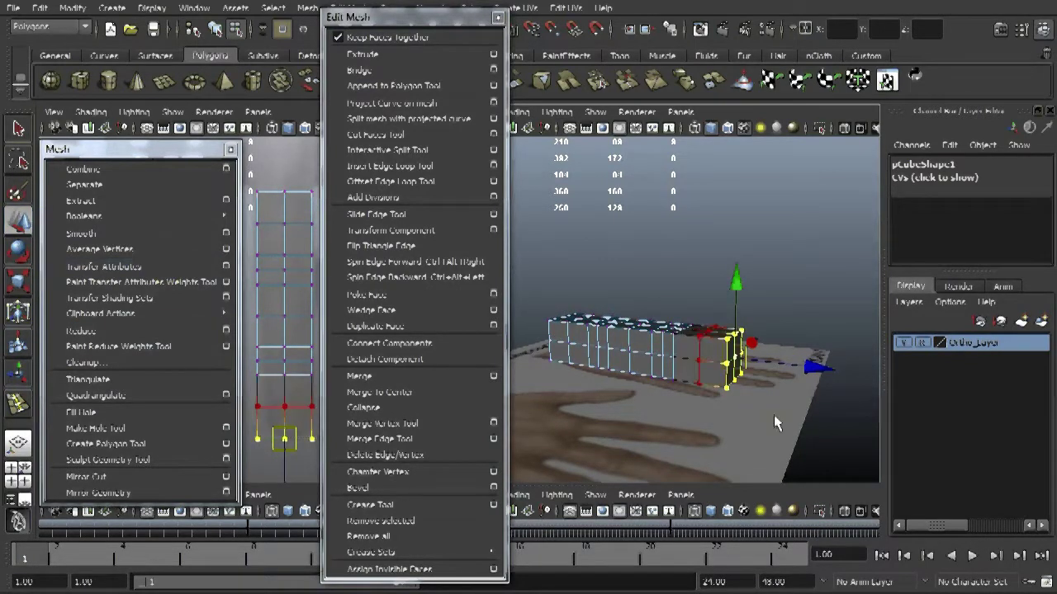
# Open the Move tool settings, set the soft selection falloff radius to 5, and shift the window aside.
pyautogui.doubleClick(24, 221)
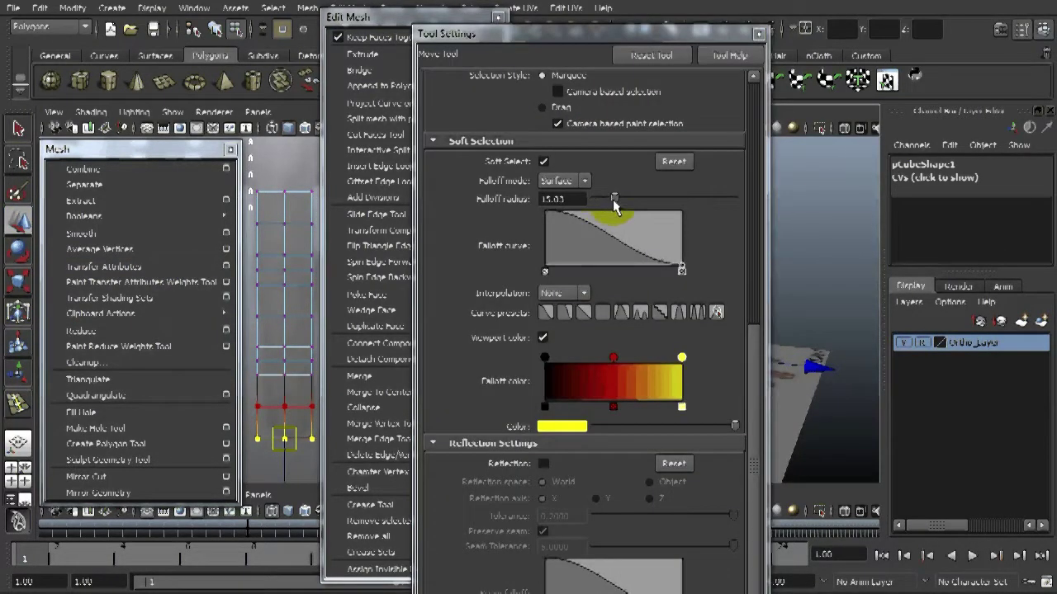
pyautogui.moveTo(615, 200); pyautogui.dragTo(500, 216)
pyautogui.write('5')
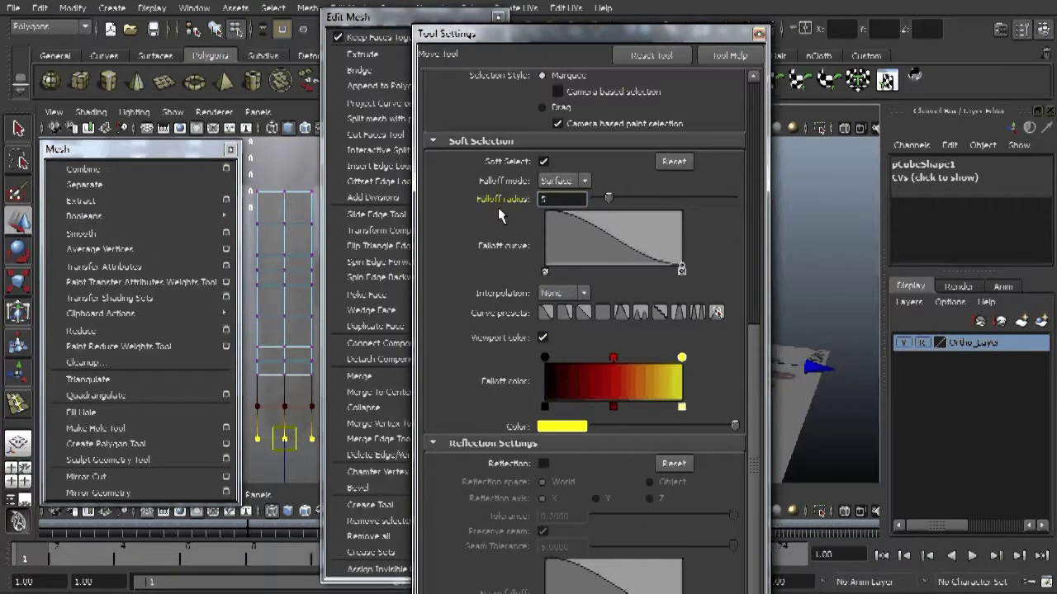
pyautogui.press('Return')
pyautogui.moveTo(710, 33); pyautogui.dragTo(421, 4)
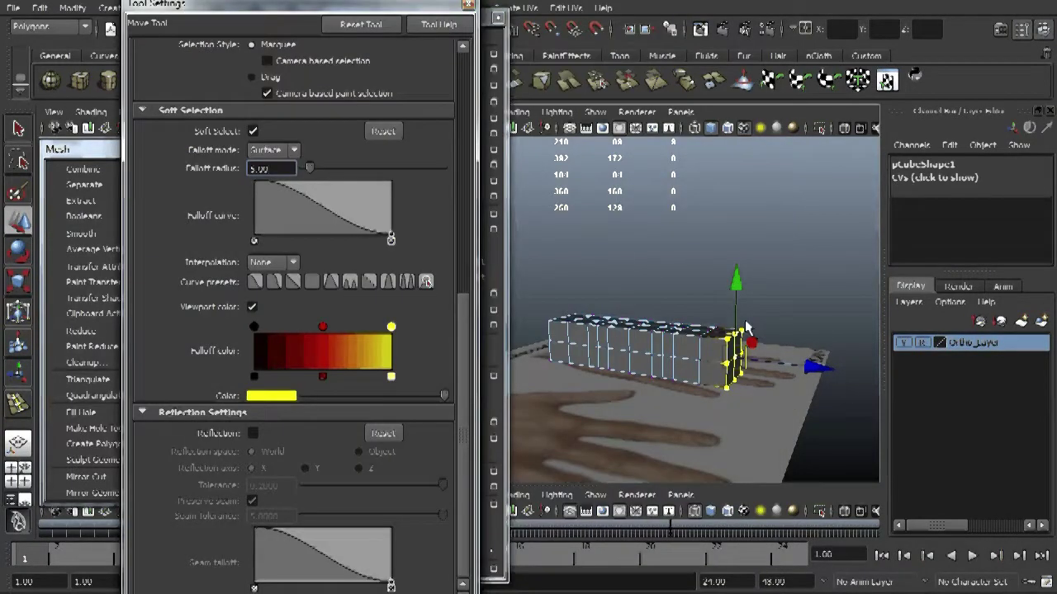
pyautogui.keyDown('alt'); pyautogui.moveTo(798, 311); pyautogui.dragTo(832, 307); pyautogui.keyUp('alt')
# Set the falloff radius to 50 and scale the fingertip end down so the finger tapers gradually.
pyautogui.moveTo(309, 168); pyautogui.dragTo(387, 170)
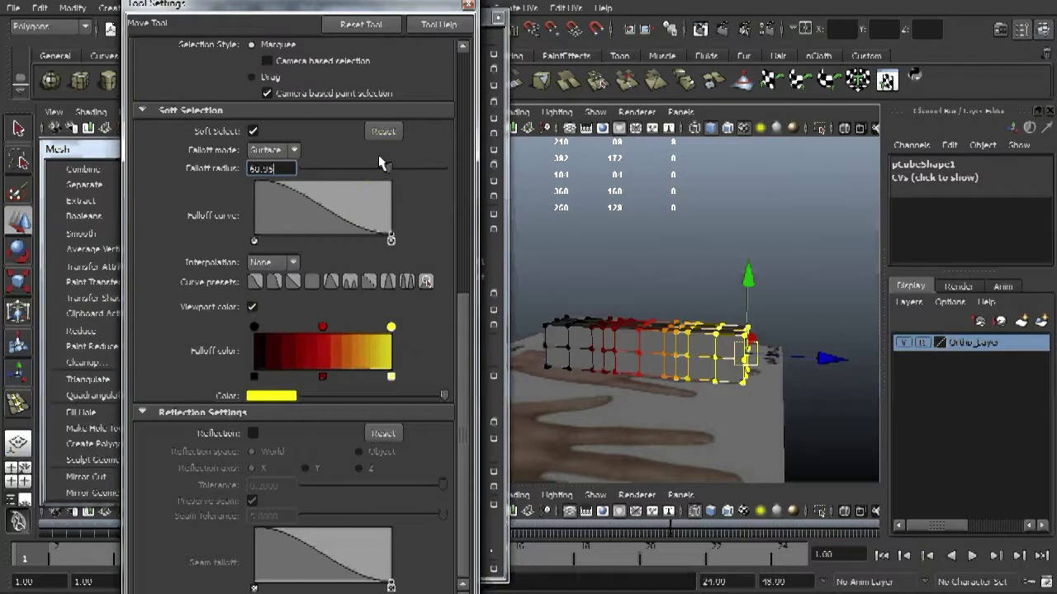
pyautogui.doubleClick(258, 167)
pyautogui.write('50')
pyautogui.press('Return')
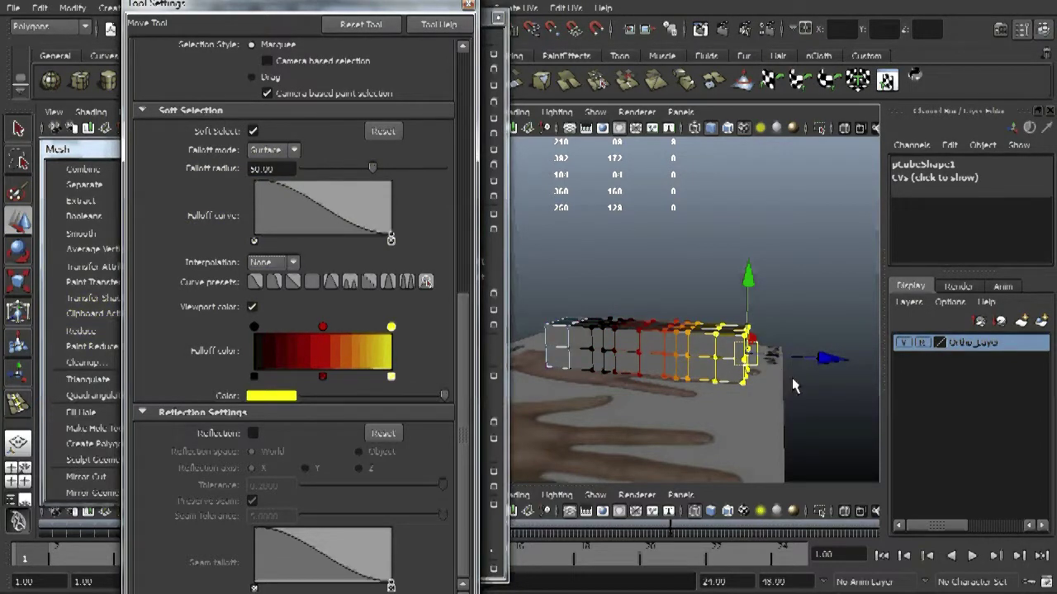
pyautogui.press('r')
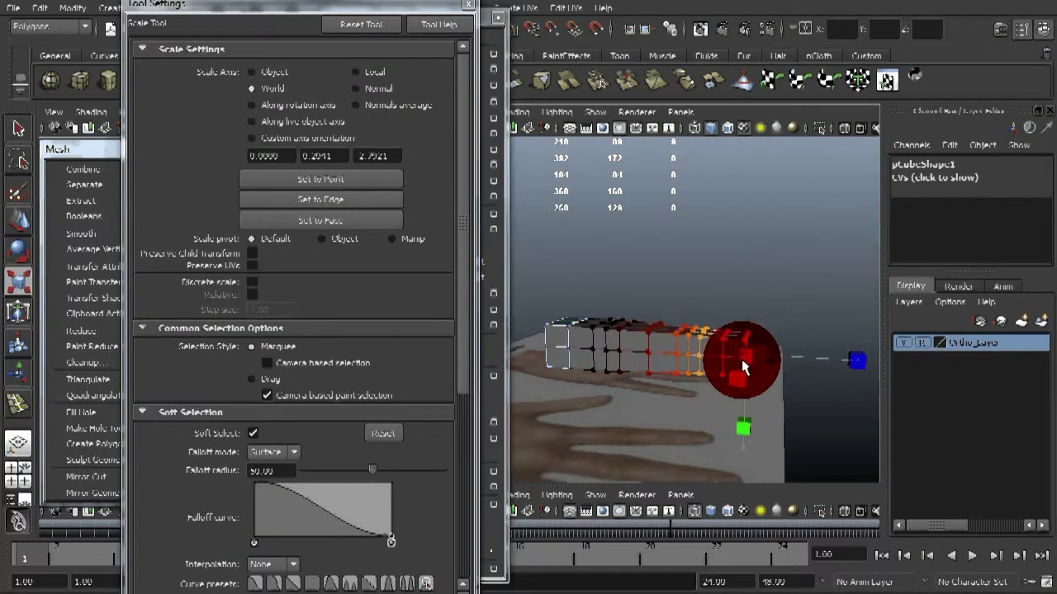
pyautogui.moveTo(747, 363); pyautogui.dragTo(728, 443)
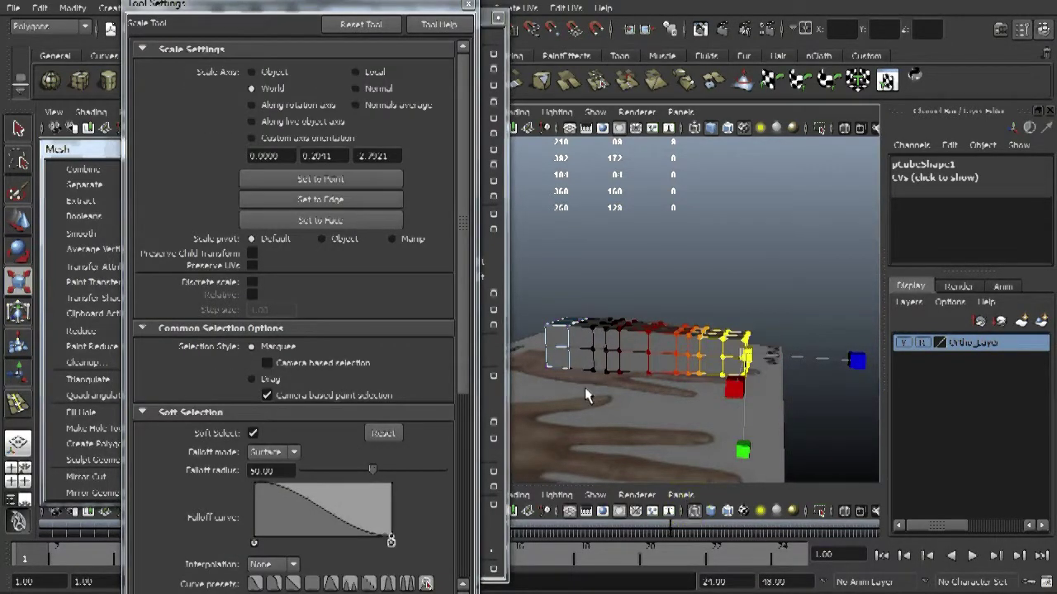
# Select the vertices at the palm end of the finger and scale them up slightly with soft selection.
pyautogui.moveTo(585, 387)
pyautogui.keyDown('alt'); pyautogui.mouseDown()
pyautogui.moveTo(625, 379)
pyautogui.moveTo(576, 357)
pyautogui.moveTo(545, 324)
pyautogui.moveTo(568, 378)
pyautogui.moveTo(584, 382)
pyautogui.mouseUp(); pyautogui.keyUp('alt')
pyautogui.moveTo(562, 339); pyautogui.dragTo(567, 335)
pyautogui.keyDown('alt'); pyautogui.moveTo(826, 380); pyautogui.dragTo(754, 399); pyautogui.keyUp('alt')
pyautogui.keyDown('alt'); pyautogui.moveTo(756, 402); pyautogui.dragTo(694, 379, button='right'); pyautogui.keyUp('alt')
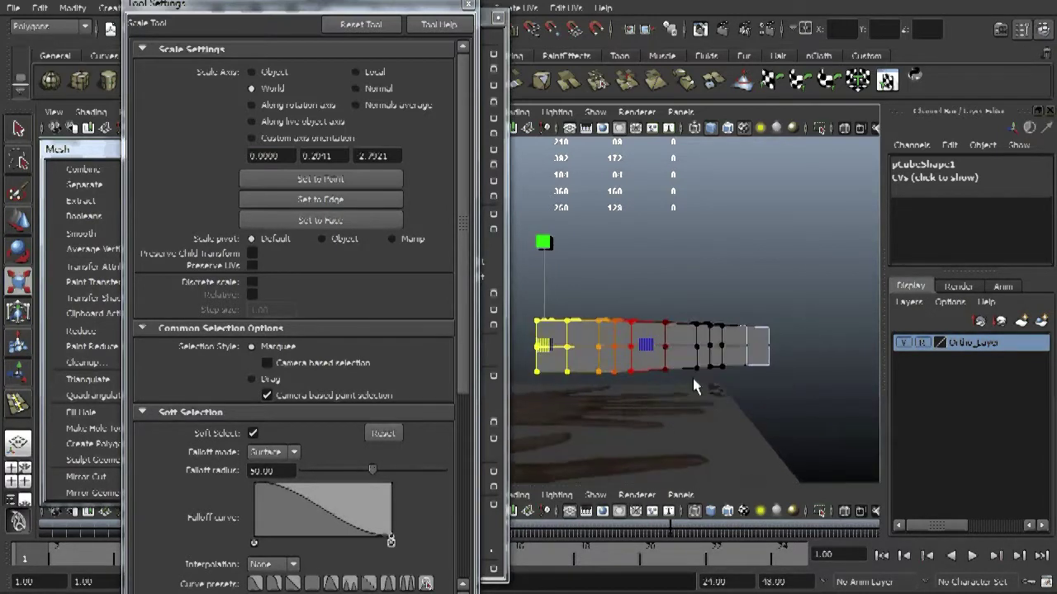
pyautogui.click(549, 340)
pyautogui.moveTo(550, 341); pyautogui.dragTo(551, 341)
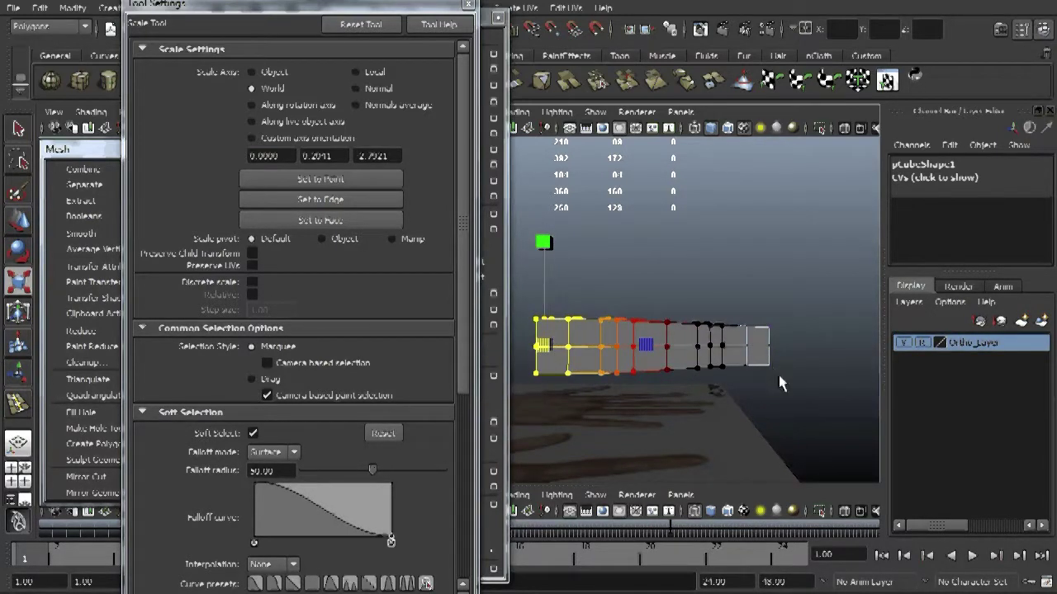
# Turn off soft selection and deselect the finger's vertices.
pyautogui.press('b')
pyautogui.click(798, 406)
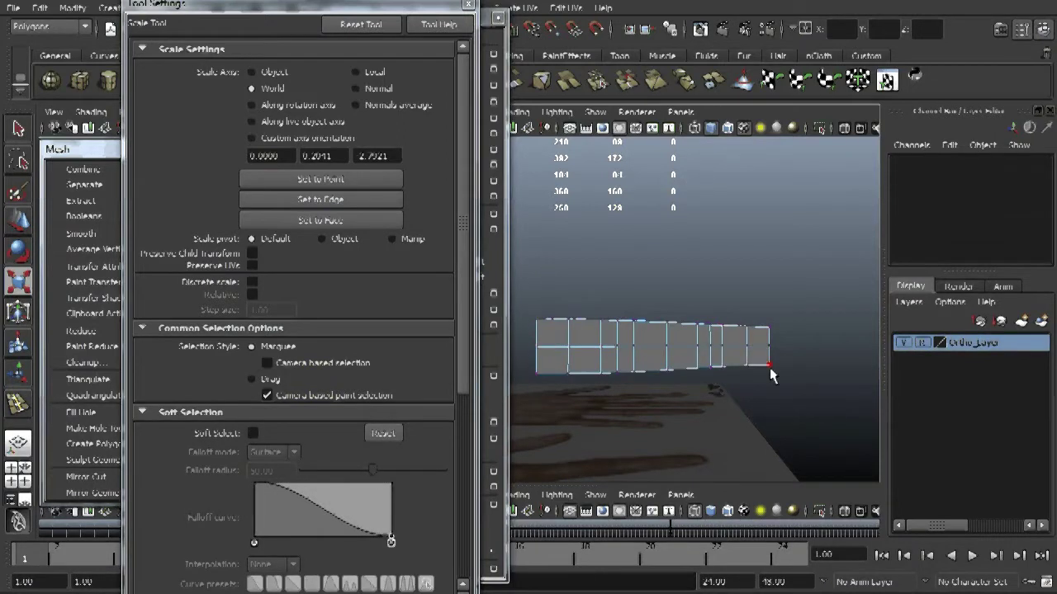
pyautogui.keyDown('alt'); pyautogui.moveTo(783, 379); pyautogui.dragTo(778, 380); pyautogui.keyUp('alt')
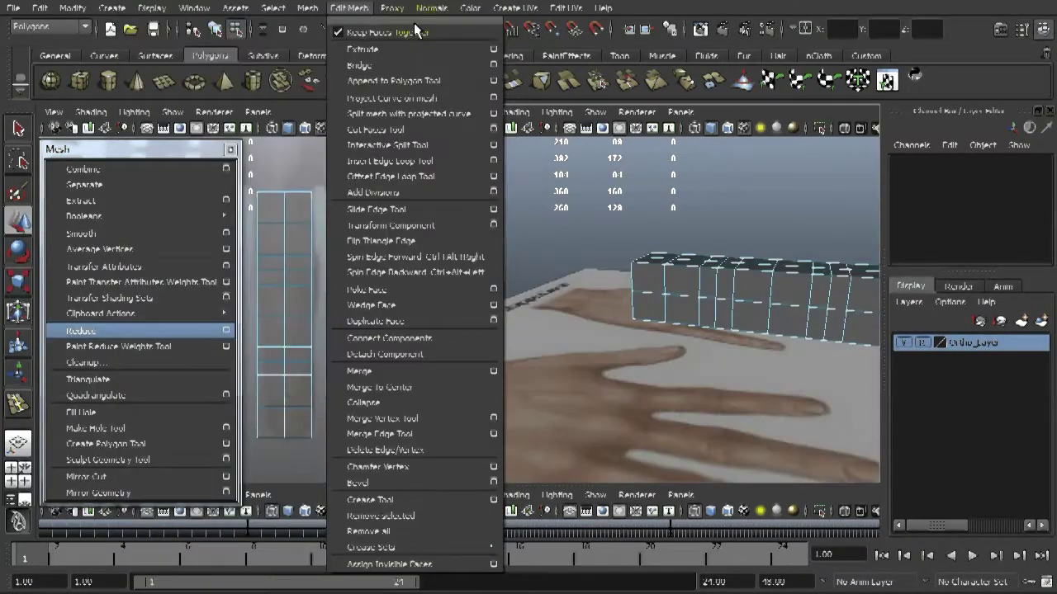
# Float the Edit Mesh commands, select the fingertip-end vertices of the untapered block, and enable soft selection.
pyautogui.click(415, 22)
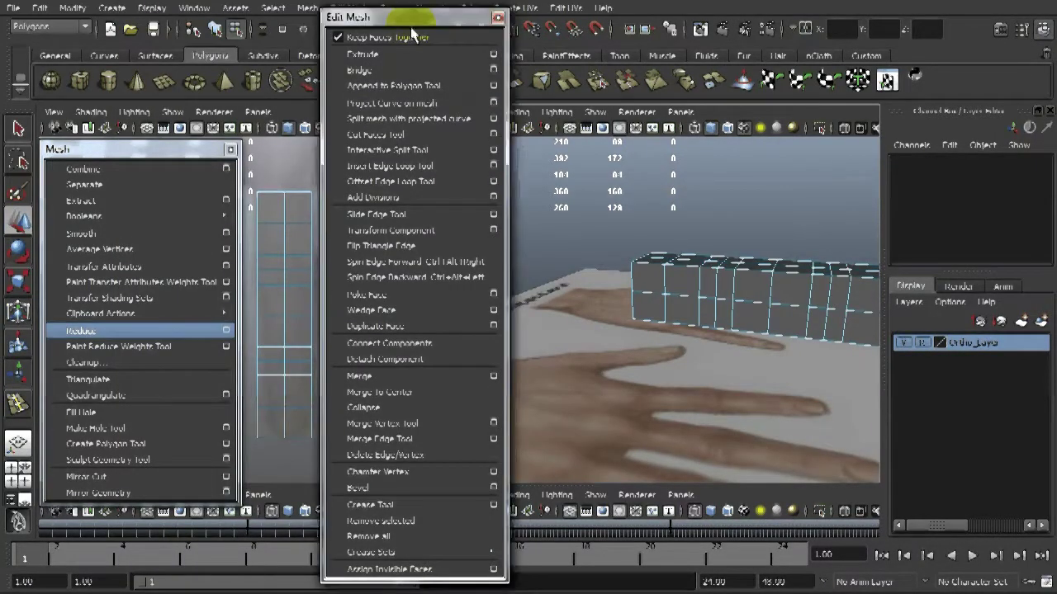
pyautogui.click(743, 330)
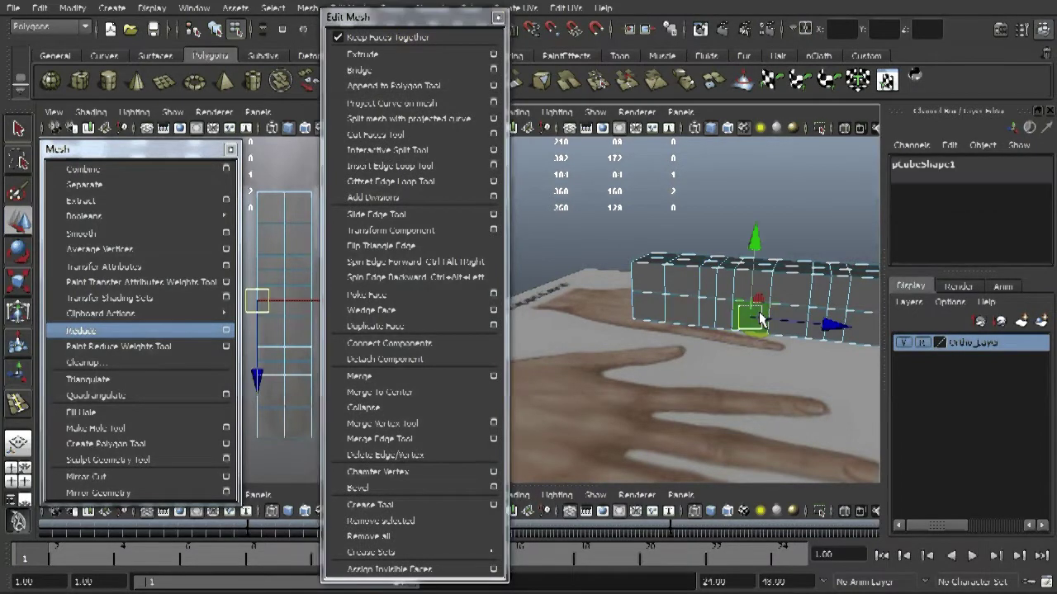
pyautogui.moveTo(743, 331)
pyautogui.keyDown('alt'); pyautogui.mouseDown()
pyautogui.moveTo(724, 339)
pyautogui.moveTo(743, 345)
pyautogui.mouseUp(); pyautogui.keyUp('alt')
pyautogui.moveTo(738, 363); pyautogui.dragTo(681, 368, button='right')
pyautogui.keyDown('alt'); pyautogui.moveTo(764, 398); pyautogui.dragTo(740, 299); pyautogui.keyUp('alt')
pyautogui.keyDown('alt'); pyautogui.moveTo(768, 363); pyautogui.dragTo(760, 398); pyautogui.keyUp('alt')
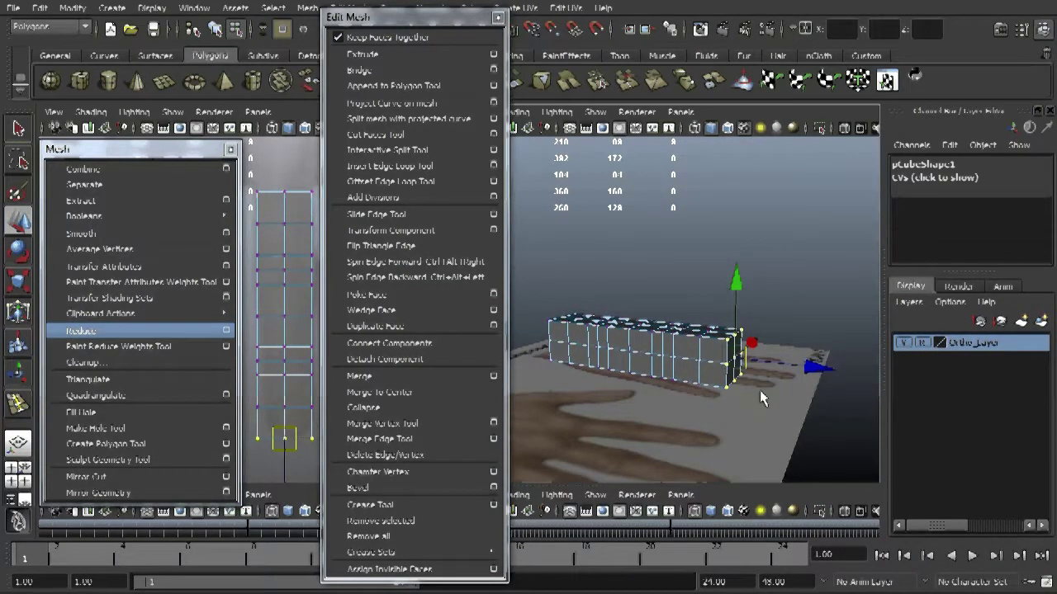
pyautogui.press('b')
# Set the soft selection falloff radius to 5 in the Move tool settings and shift the window aside.
pyautogui.doubleClick(22, 221)
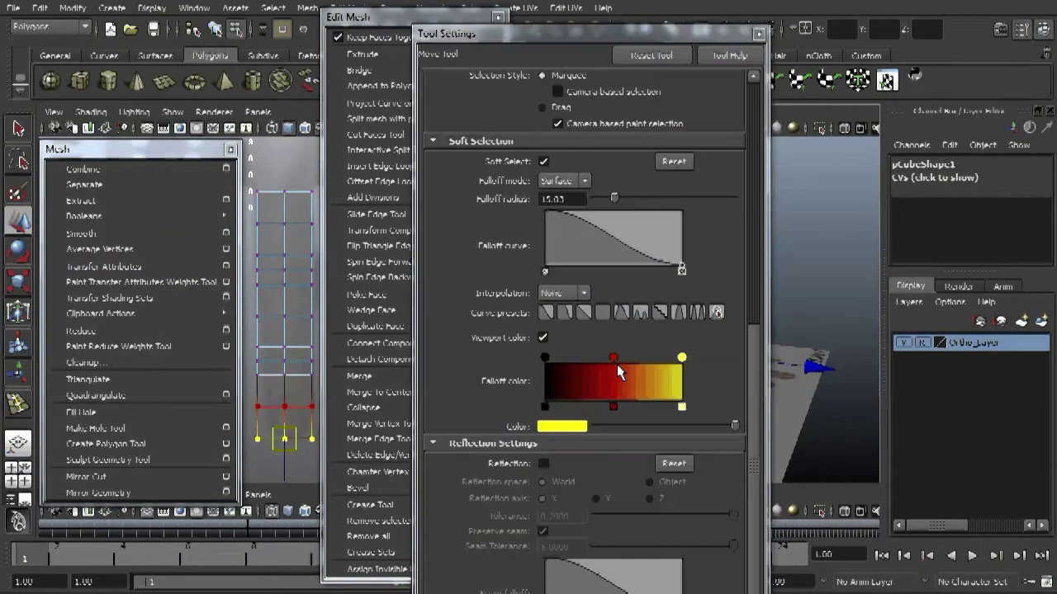
pyautogui.moveTo(614, 199); pyautogui.dragTo(611, 200)
pyautogui.click(571, 199)
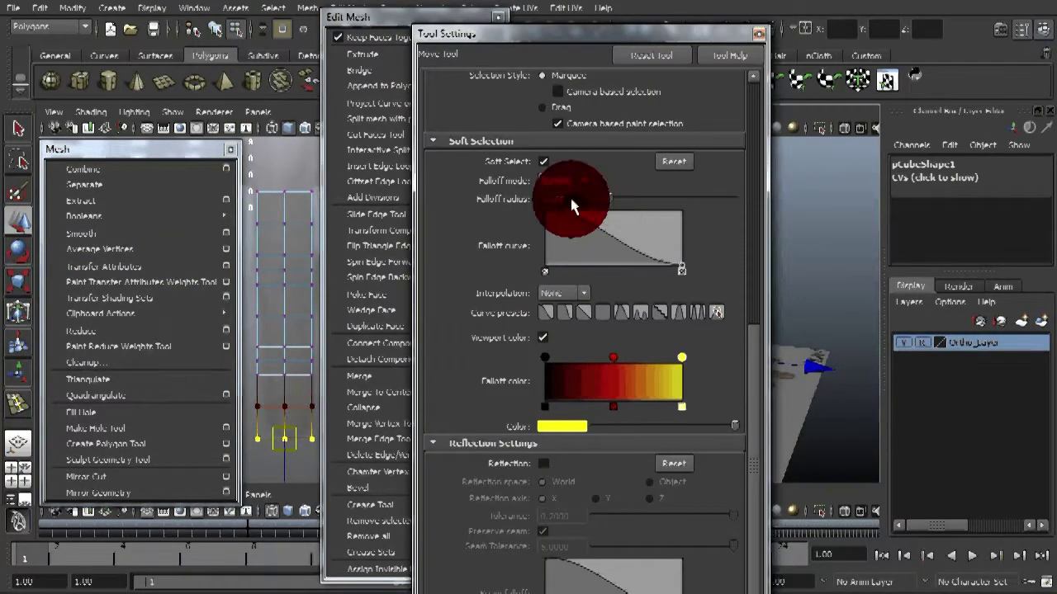
pyautogui.write('5')
pyautogui.press('Return')
pyautogui.moveTo(702, 34); pyautogui.dragTo(411, 3)
pyautogui.keyDown('alt'); pyautogui.moveTo(801, 309); pyautogui.dragTo(717, 312); pyautogui.keyUp('alt')
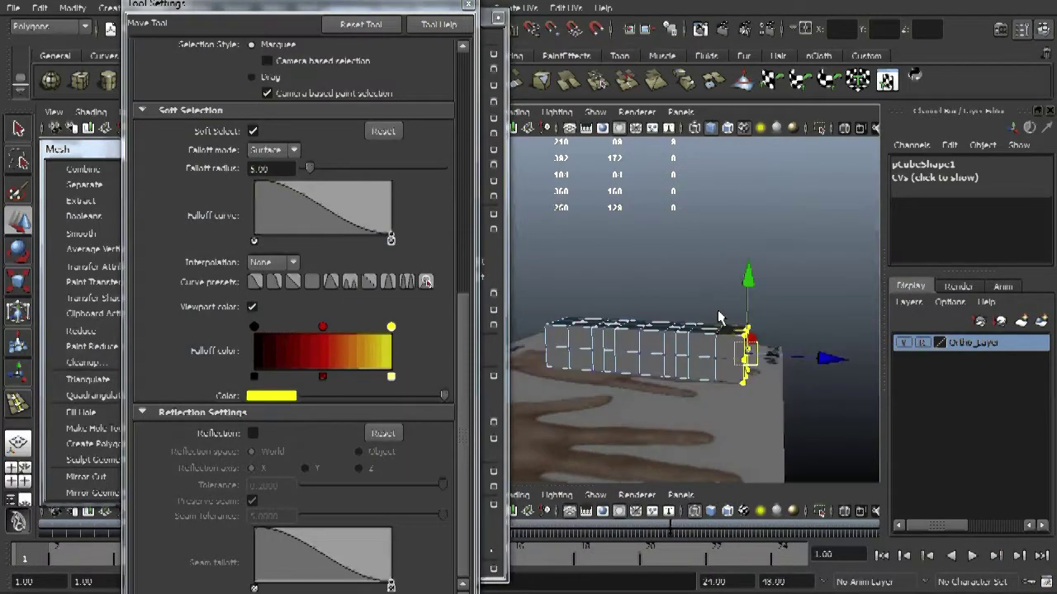
# Set the soft selection falloff radius to 50 and scale down the fingertip-end vertices to taper the block.
pyautogui.moveTo(309, 170); pyautogui.dragTo(388, 171)
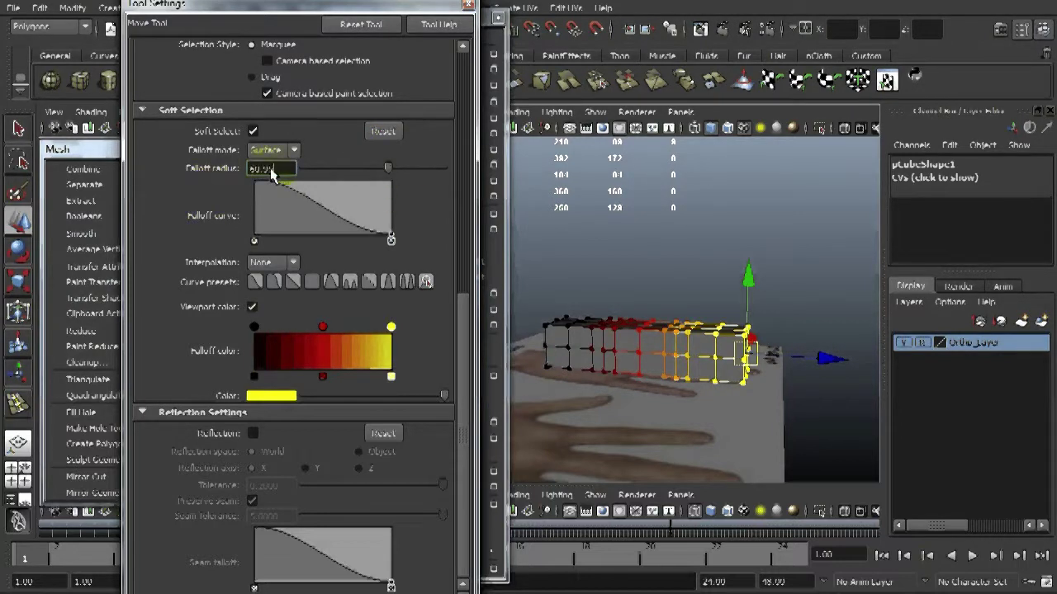
pyautogui.write('50')
pyautogui.press('Return')
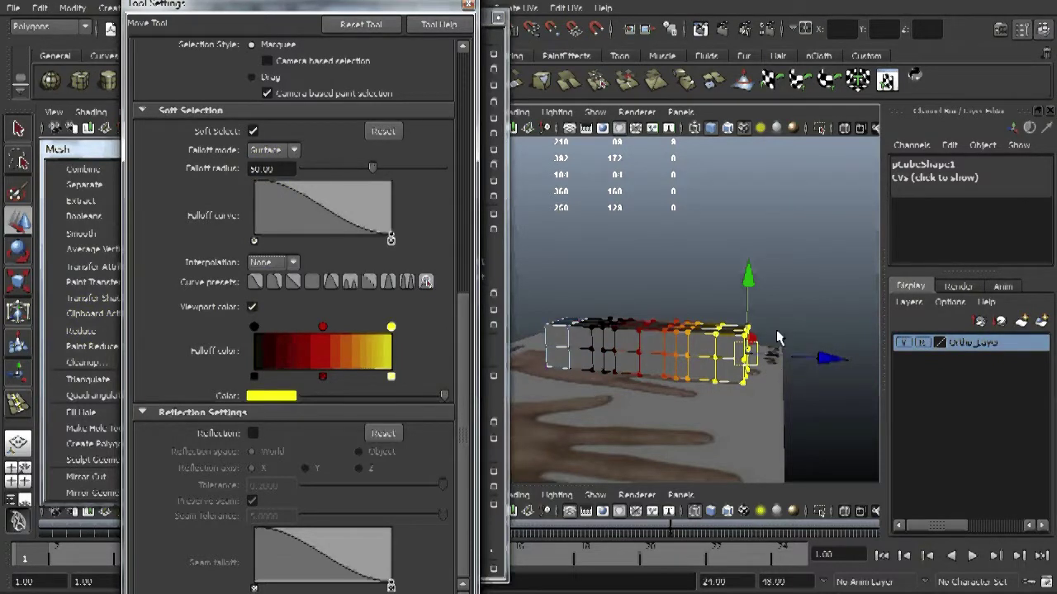
pyautogui.press('r')
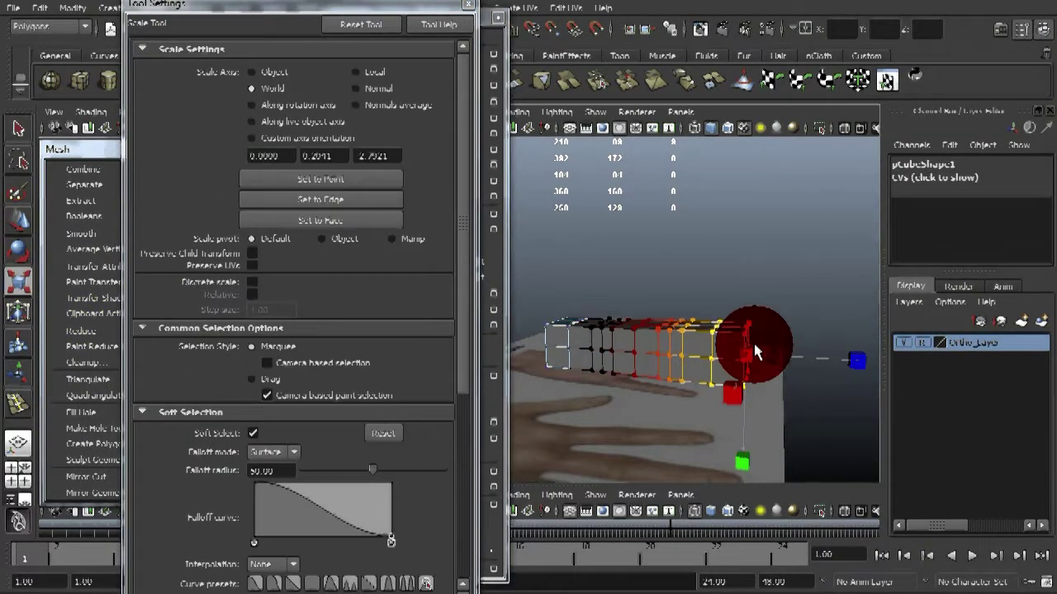
pyautogui.moveTo(754, 353); pyautogui.dragTo(742, 371)
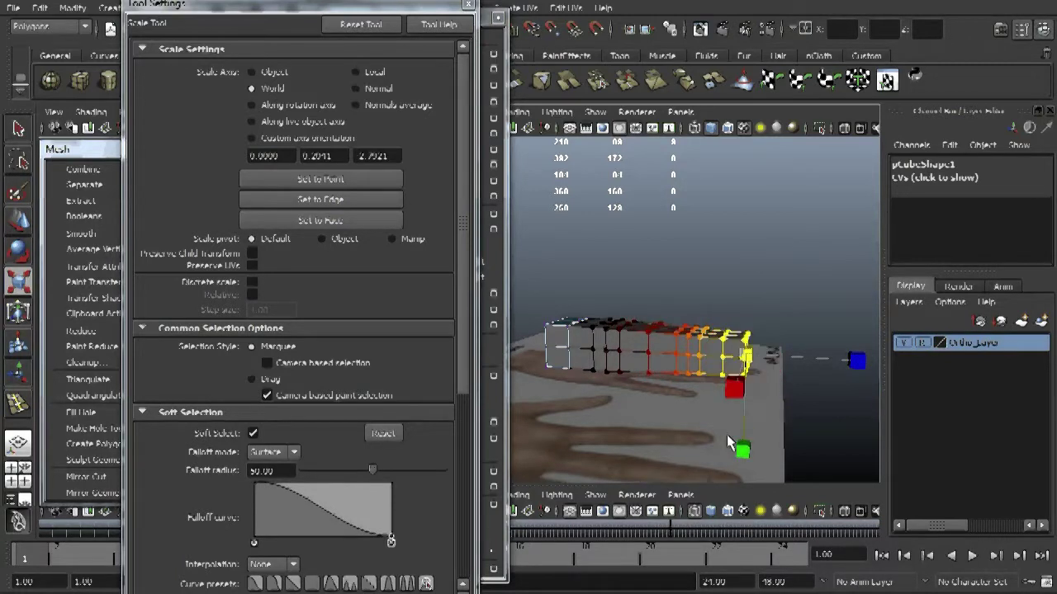
# Select the vertices at the palm end of the finger and scale them slightly with soft selection.
pyautogui.keyDown('alt'); pyautogui.moveTo(586, 378); pyautogui.dragTo(753, 397); pyautogui.keyUp('alt')
pyautogui.moveTo(752, 397)
pyautogui.keyDown('alt'); pyautogui.mouseDown(button='right')
pyautogui.moveTo(778, 379)
pyautogui.moveTo(767, 384)
pyautogui.mouseUp(button='right'); pyautogui.keyUp('alt')
pyautogui.keyDown('alt'); pyautogui.moveTo(768, 383); pyautogui.dragTo(755, 402); pyautogui.keyUp('alt')
pyautogui.keyDown('alt'); pyautogui.moveTo(755, 403); pyautogui.dragTo(701, 391, button='right'); pyautogui.keyUp('alt')
pyautogui.moveTo(549, 347); pyautogui.dragTo(551, 338)
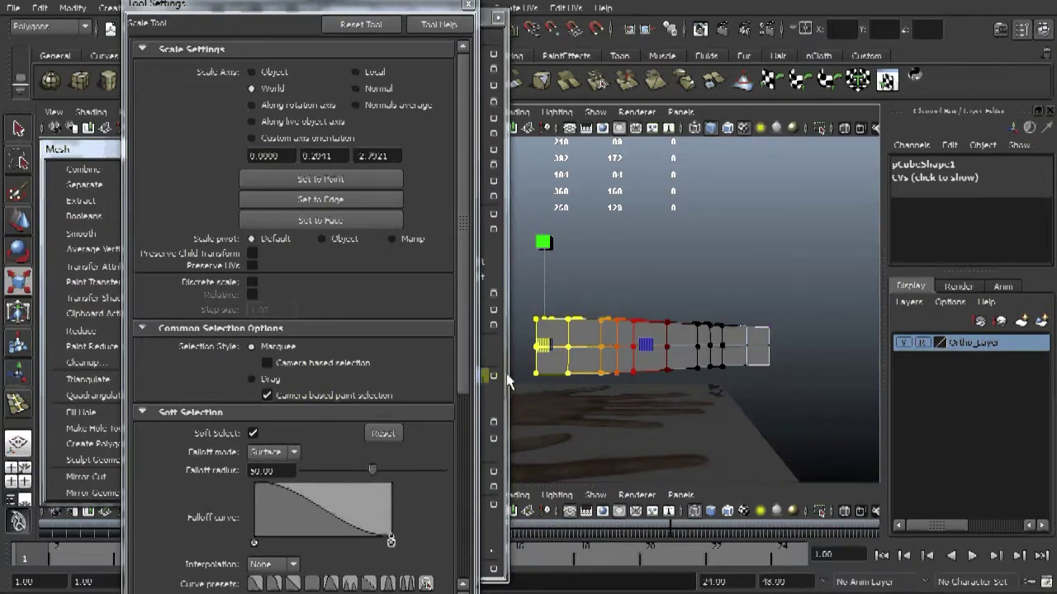
# Turn off soft selection and select the vertices along both upper long edges of the finger.
pyautogui.press('b')
pyautogui.click(789, 391)
pyautogui.keyDown('alt'); pyautogui.moveTo(787, 383); pyautogui.dragTo(745, 341); pyautogui.keyUp('alt')
pyautogui.scroll(5, 817, 375)
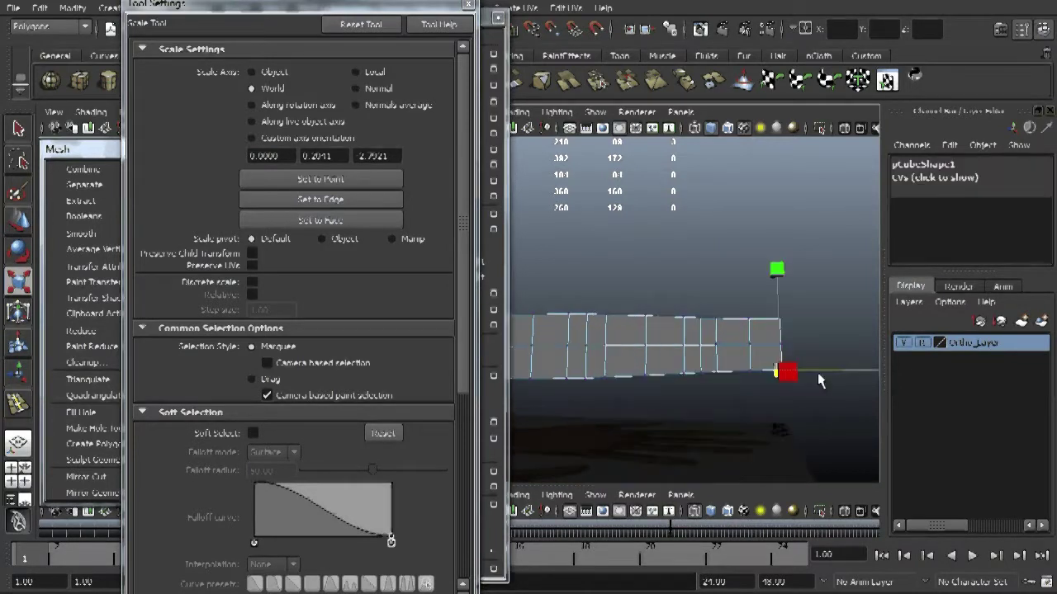
pyautogui.keyDown('alt'); pyautogui.moveTo(774, 402); pyautogui.dragTo(741, 402, button='middle'); pyautogui.keyUp('alt')
pyautogui.keyDown('alt'); pyautogui.moveTo(816, 374); pyautogui.dragTo(677, 381); pyautogui.keyUp('alt')
pyautogui.moveTo(650, 315); pyautogui.dragTo(611, 356)
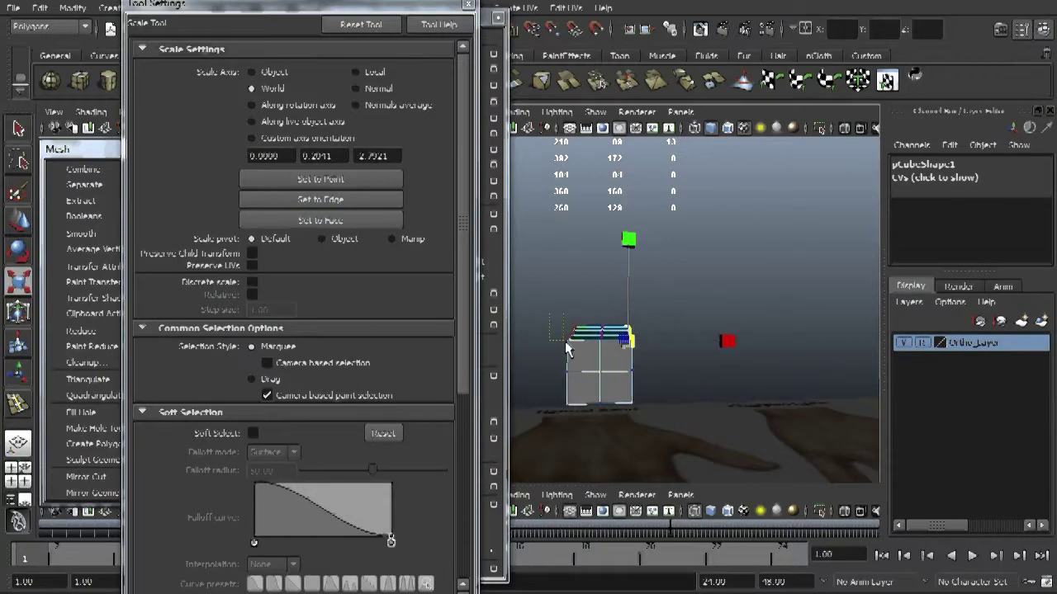
pyautogui.keyDown('shift'); pyautogui.moveTo(554, 318); pyautogui.dragTo(585, 350); pyautogui.keyUp('shift')
pyautogui.press('w')
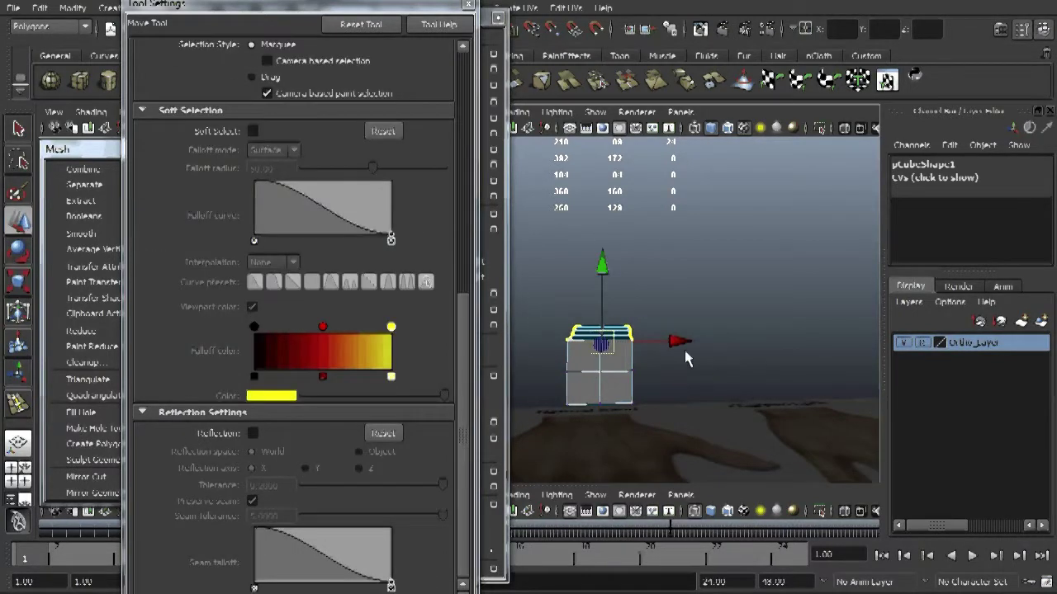
# Scale the upper edge vertices closer together across the finger's width and lower them slightly.
pyautogui.press('r')
pyautogui.scroll(1, 677, 344)
pyautogui.keyDown('alt'); pyautogui.moveTo(681, 341); pyautogui.dragTo(716, 325); pyautogui.keyUp('alt')
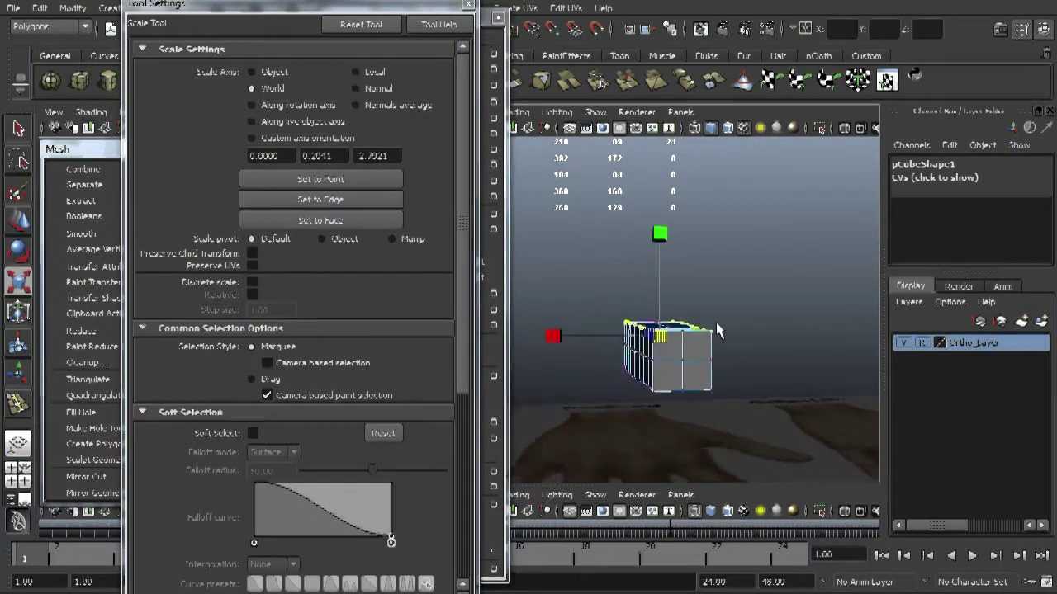
pyautogui.moveTo(556, 339); pyautogui.dragTo(580, 343)
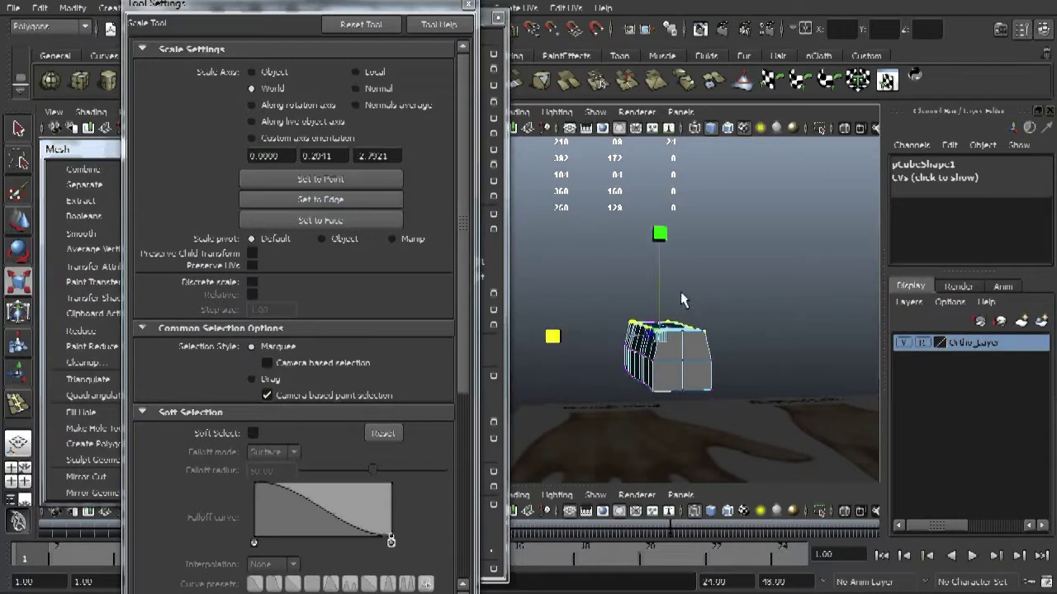
pyautogui.press('w')
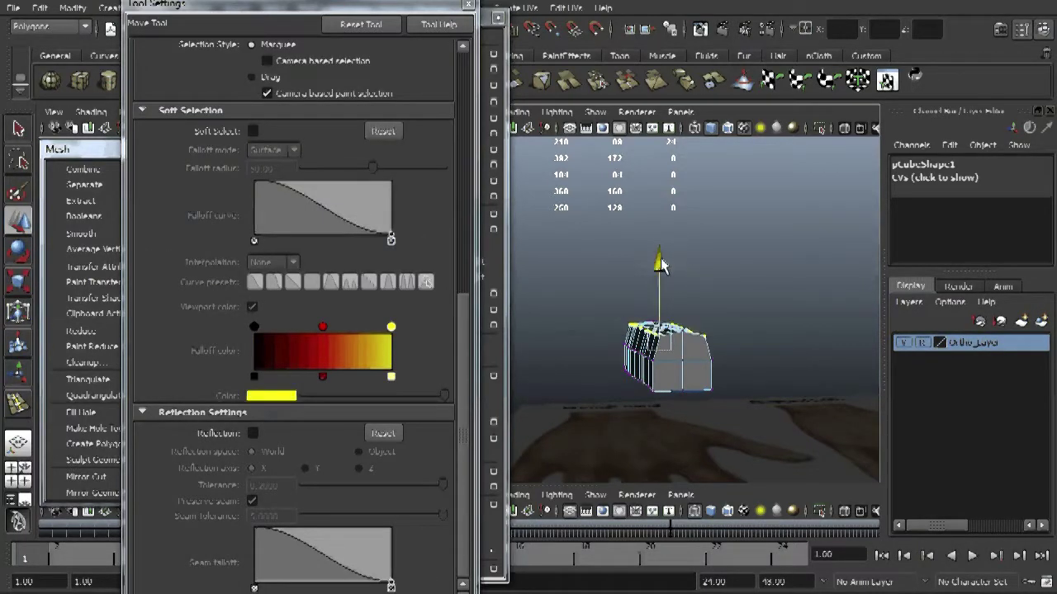
# Select the vertices along both lower long edges, scale them closer together, and raise them to round the finger's profile.
pyautogui.keyDown('alt'); pyautogui.moveTo(736, 364); pyautogui.dragTo(689, 372); pyautogui.keyUp('alt')
pyautogui.keyDown('alt'); pyautogui.moveTo(761, 369); pyautogui.dragTo(775, 366); pyautogui.keyUp('alt')
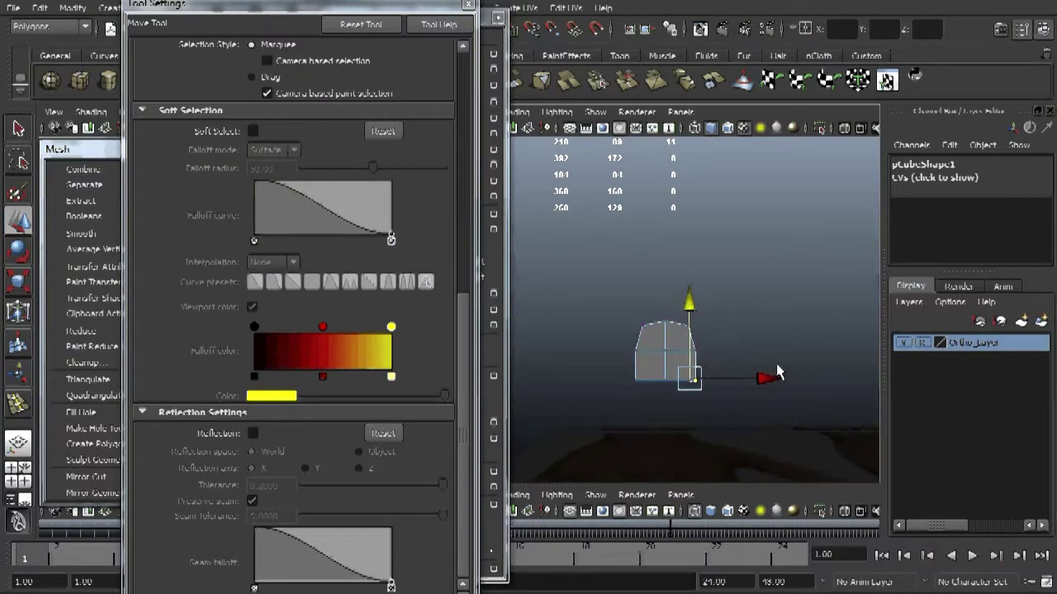
pyautogui.keyDown('shift'); pyautogui.moveTo(602, 380); pyautogui.dragTo(661, 399); pyautogui.keyUp('shift')
pyautogui.press('r')
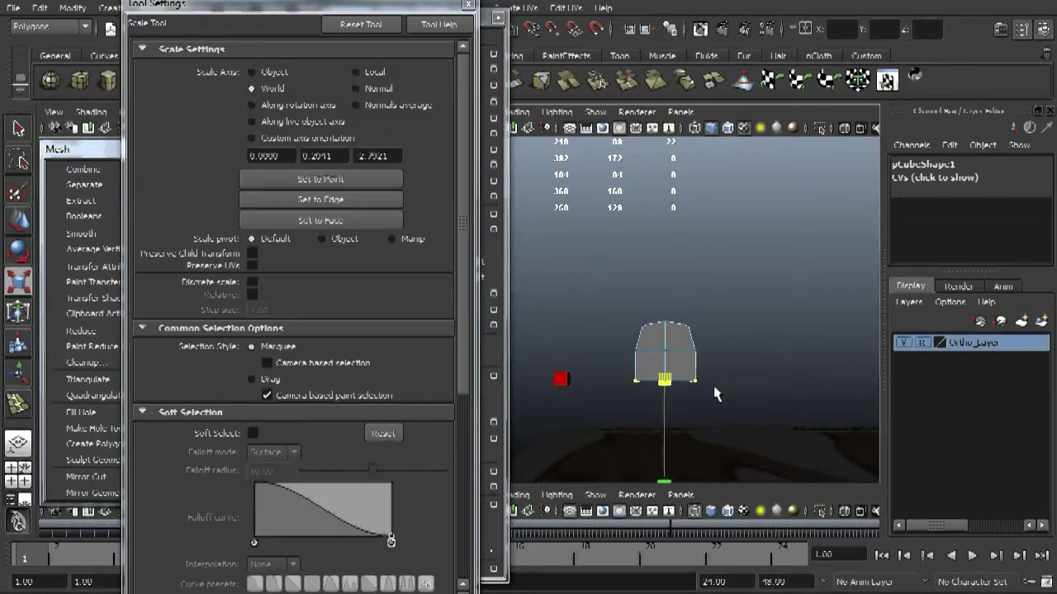
pyautogui.moveTo(562, 382); pyautogui.dragTo(595, 394)
pyautogui.press('w')
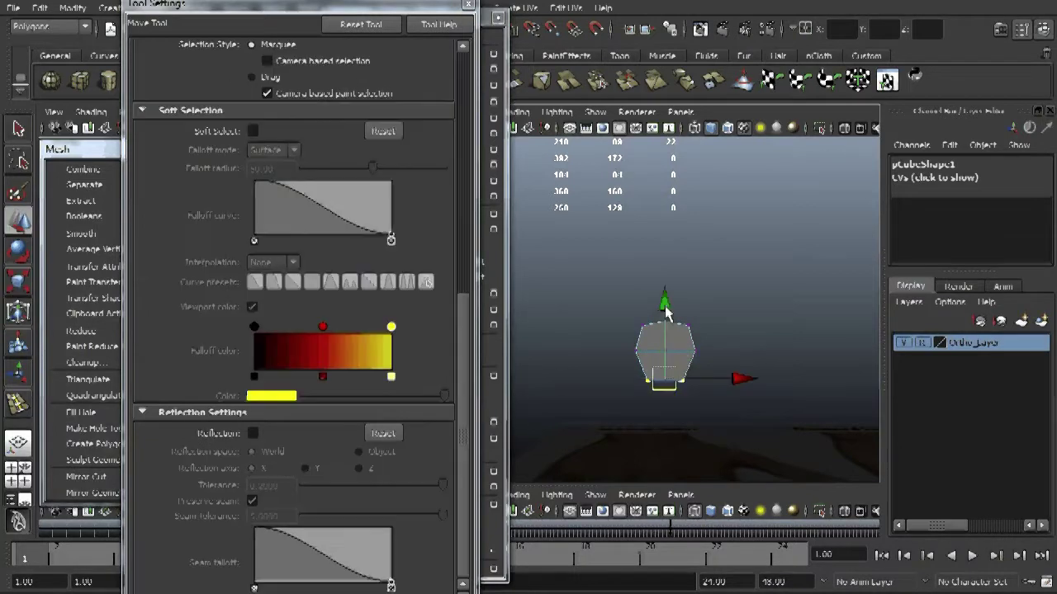
pyautogui.click(666, 303)
pyautogui.press('r')
pyautogui.click(561, 378)
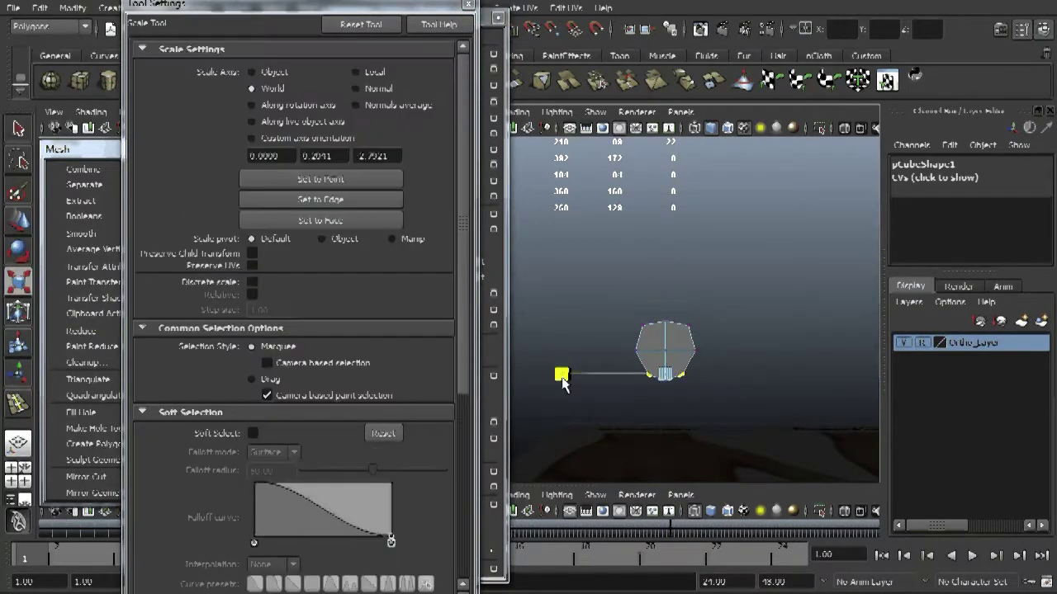
pyautogui.press('w')
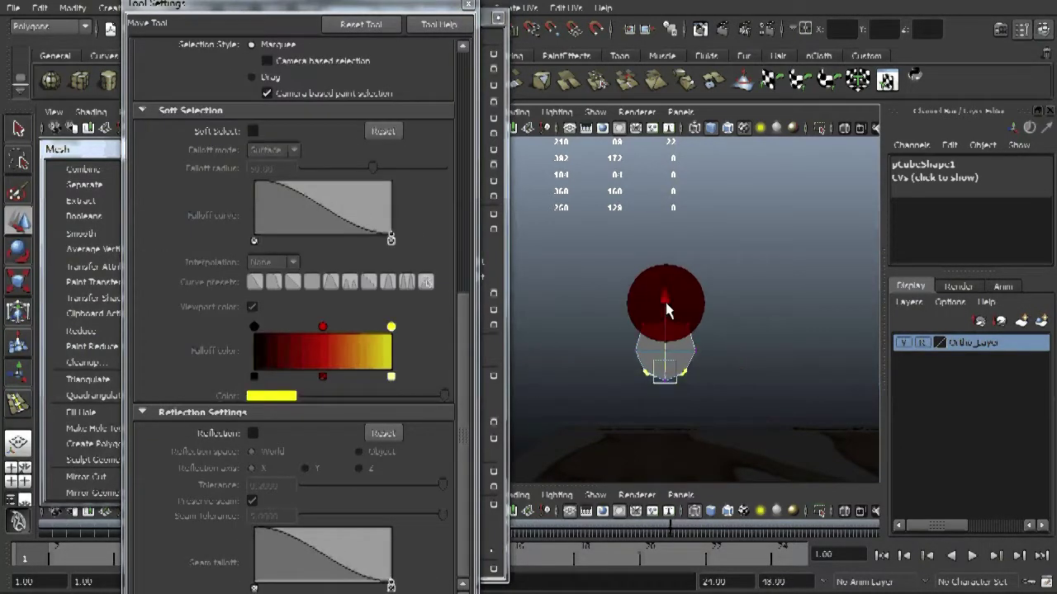
pyautogui.click(665, 305)
# Raise the underside vertices at the fingertip's end and reposition those of the neighbouring edge loop.
pyautogui.keyDown('alt'); pyautogui.moveTo(756, 339); pyautogui.dragTo(827, 392); pyautogui.keyUp('alt')
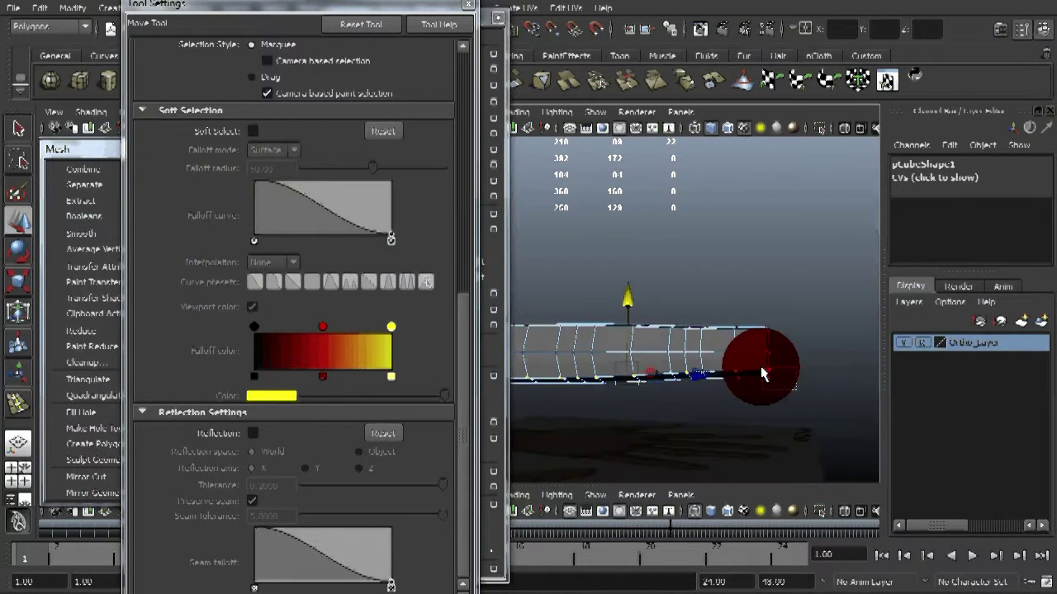
pyautogui.moveTo(761, 365); pyautogui.dragTo(811, 389)
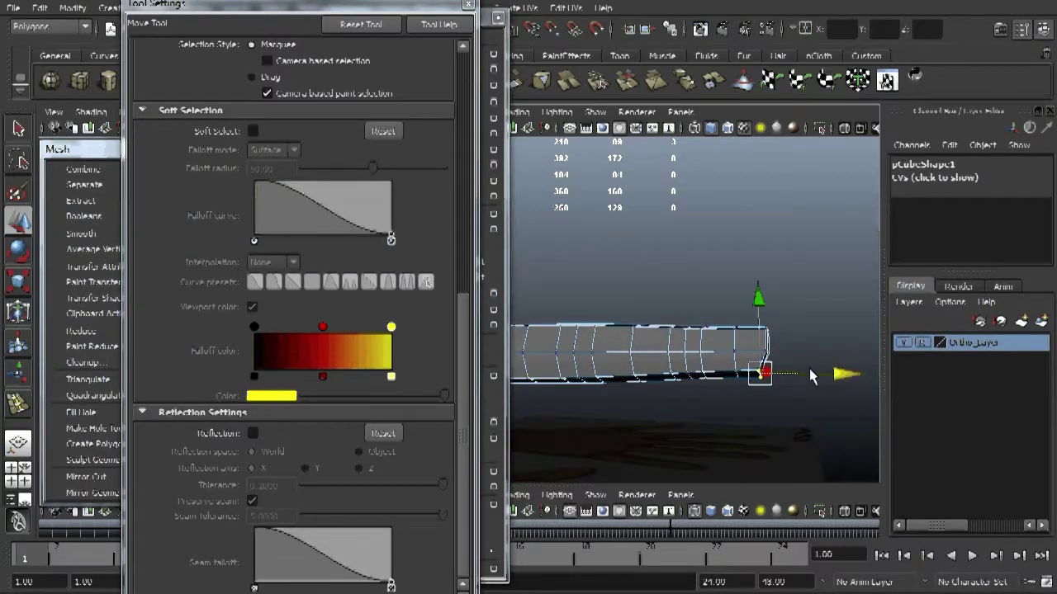
pyautogui.click(756, 297)
pyautogui.keyDown('alt'); pyautogui.moveTo(745, 396); pyautogui.dragTo(762, 370); pyautogui.keyUp('alt')
pyautogui.moveTo(745, 332); pyautogui.dragTo(752, 358)
# Raise the underside vertices at the centre of the joint nearest the fingertip and lower those in the segment behind it.
pyautogui.keyDown('alt'); pyautogui.moveTo(697, 374); pyautogui.dragTo(747, 394, button='right'); pyautogui.keyUp('alt')
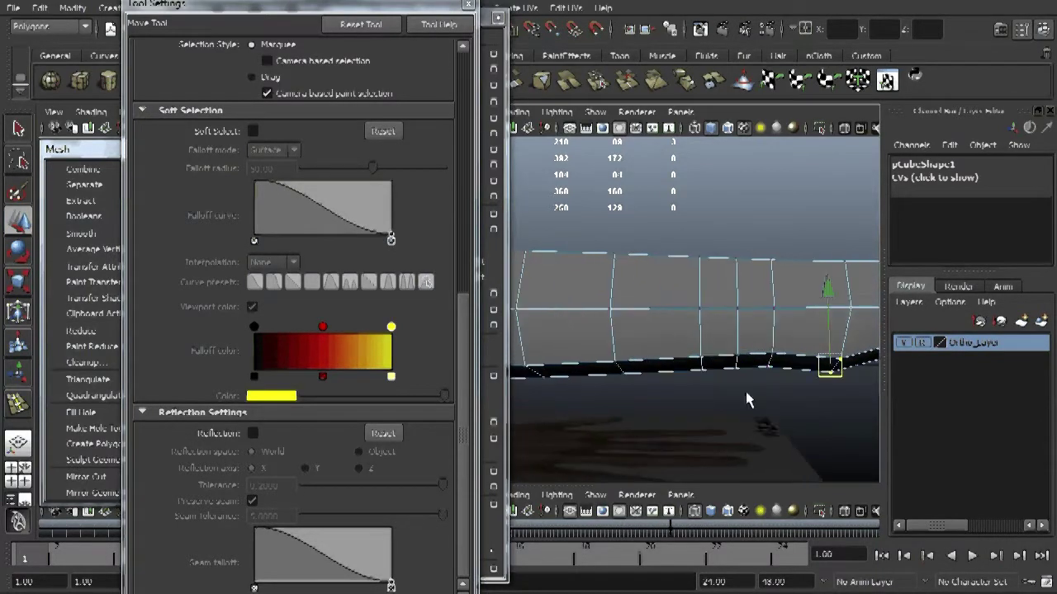
pyautogui.moveTo(735, 295); pyautogui.dragTo(735, 287)
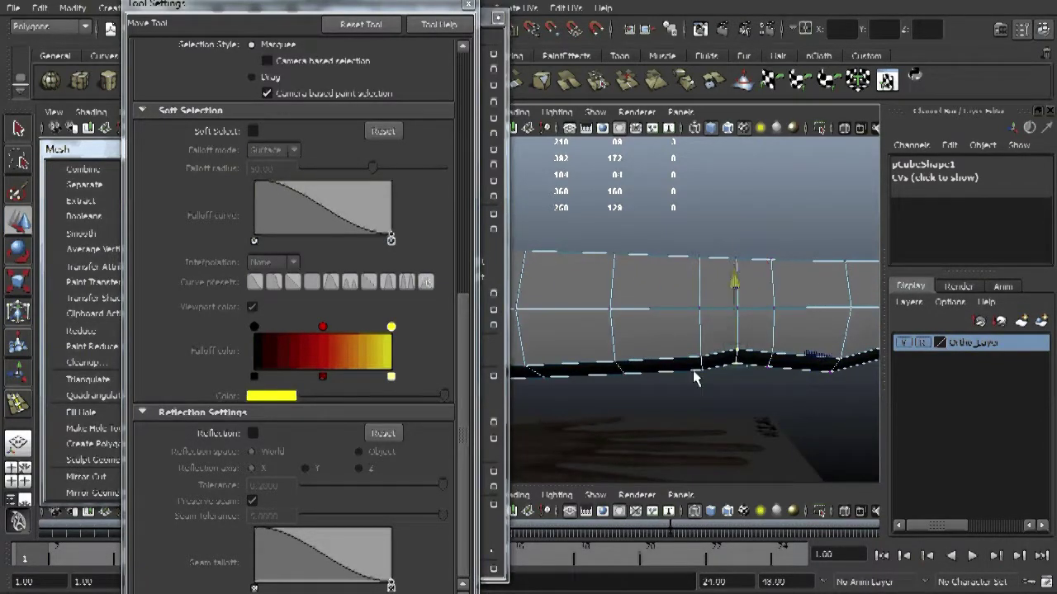
pyautogui.keyDown('alt'); pyautogui.moveTo(693, 371); pyautogui.dragTo(672, 373, button='right'); pyautogui.keyUp('alt')
pyautogui.keyDown('alt'); pyautogui.moveTo(692, 363); pyautogui.dragTo(715, 369, button='middle'); pyautogui.keyUp('alt')
pyautogui.moveTo(697, 377); pyautogui.dragTo(674, 334)
pyautogui.moveTo(686, 283); pyautogui.dragTo(688, 291)
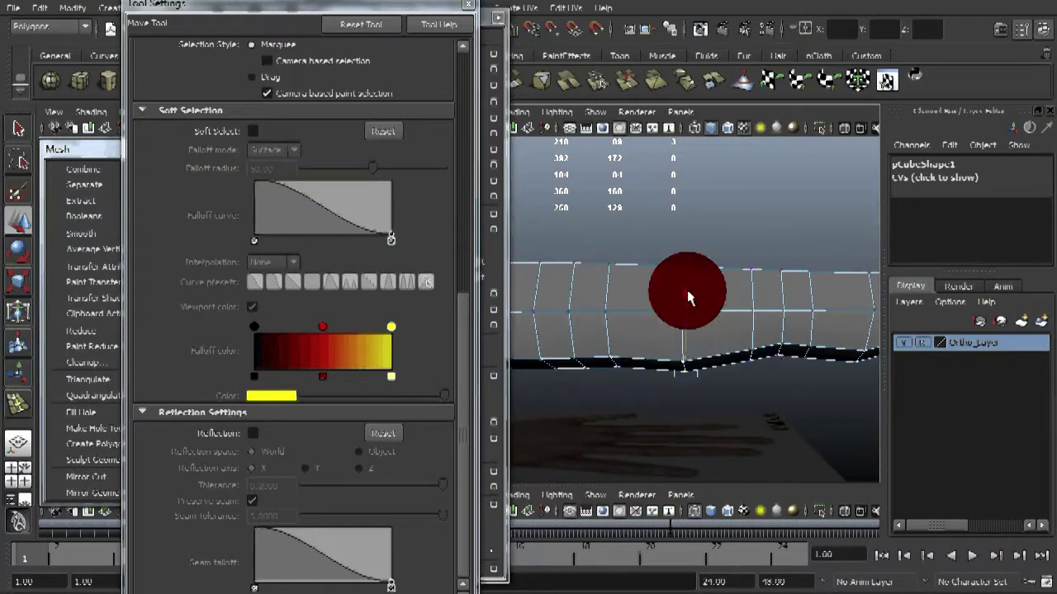
# Adjust the height of the underside vertices around the joint nearest the palm and in the last segment.
pyautogui.keyDown('alt'); pyautogui.moveTo(631, 397); pyautogui.dragTo(666, 397, button='right'); pyautogui.keyUp('alt')
pyautogui.keyDown('alt'); pyautogui.moveTo(667, 371); pyautogui.dragTo(806, 375, button='middle'); pyautogui.keyUp('alt')
pyautogui.moveTo(729, 392); pyautogui.dragTo(702, 355)
pyautogui.moveTo(715, 298); pyautogui.dragTo(715, 305)
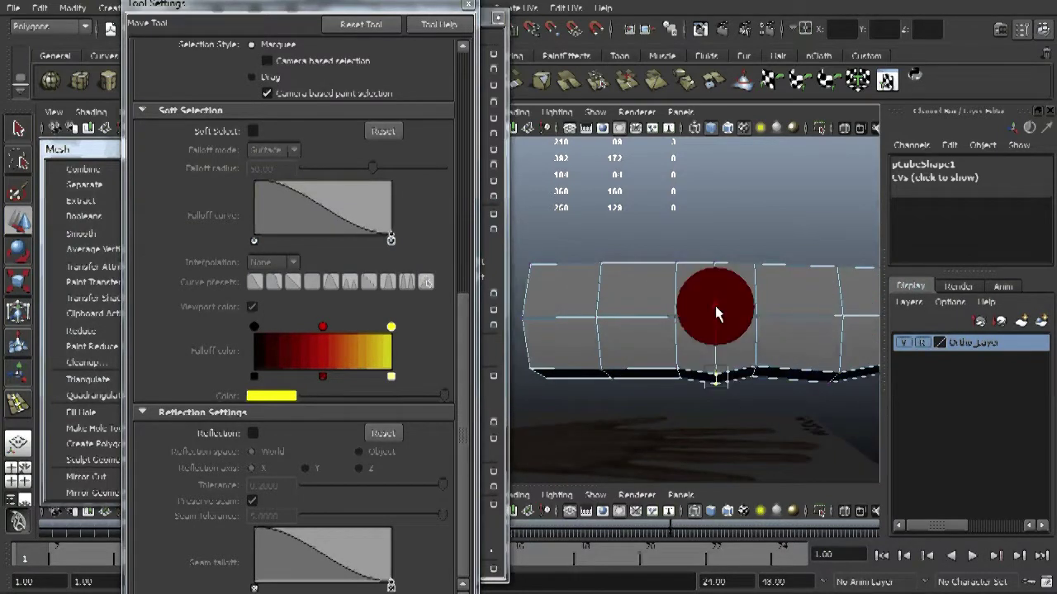
pyautogui.keyDown('alt'); pyautogui.moveTo(650, 397); pyautogui.dragTo(678, 378); pyautogui.keyUp('alt')
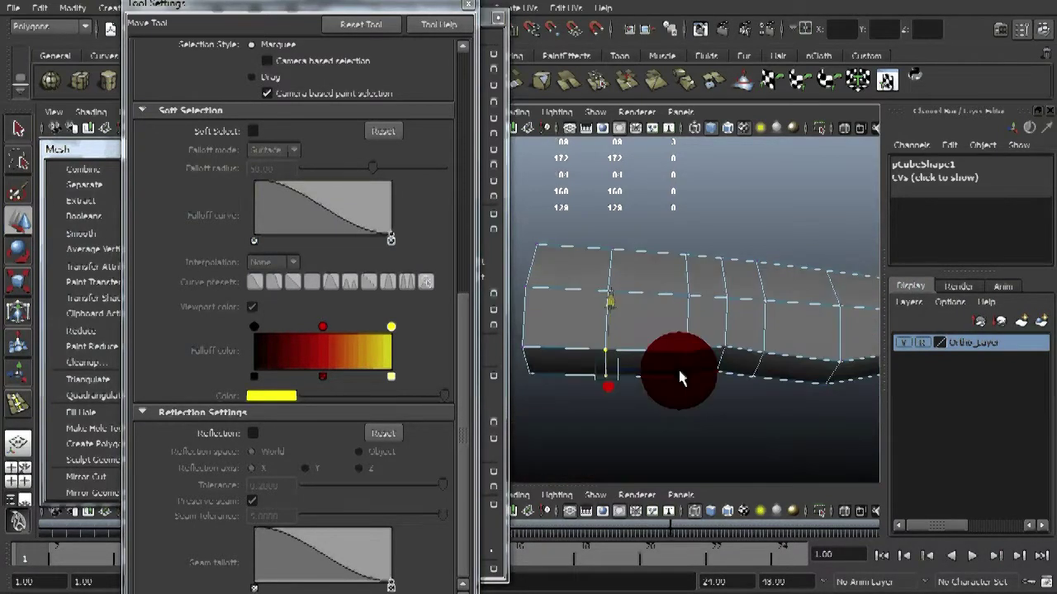
pyautogui.keyDown('alt'); pyautogui.moveTo(790, 402); pyautogui.dragTo(682, 368); pyautogui.keyUp('alt')
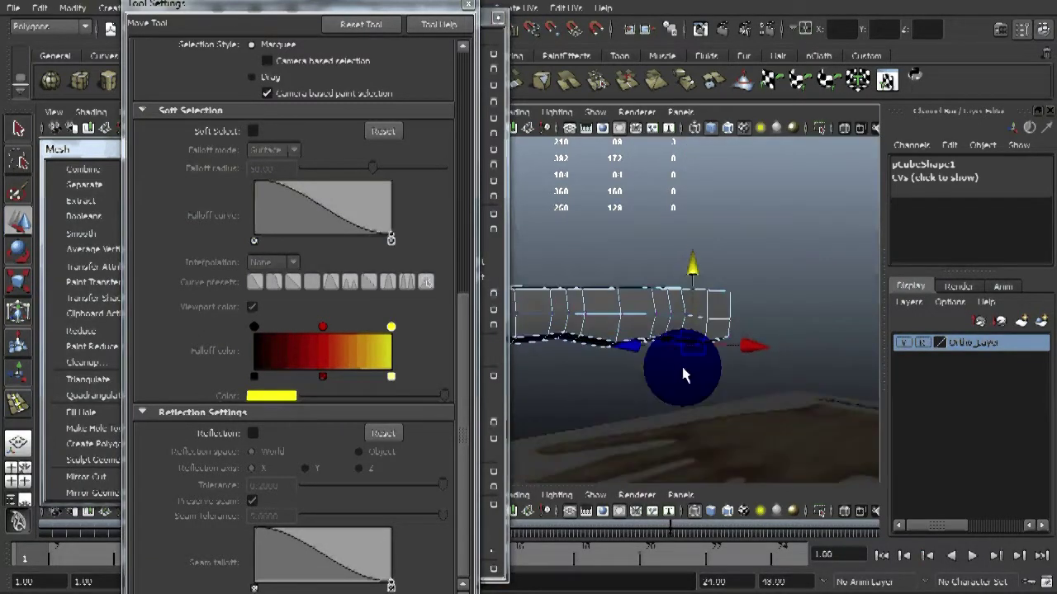
pyautogui.keyDown('alt'); pyautogui.moveTo(682, 369); pyautogui.dragTo(825, 322, button='middle'); pyautogui.keyUp('alt')
pyautogui.keyDown('alt'); pyautogui.moveTo(826, 322); pyautogui.dragTo(697, 354); pyautogui.keyUp('alt')
# Select the top vertices at the fingertip's end, undo the accidental change, and lower them to slope the tip.
pyautogui.moveTo(537, 276); pyautogui.dragTo(586, 324)
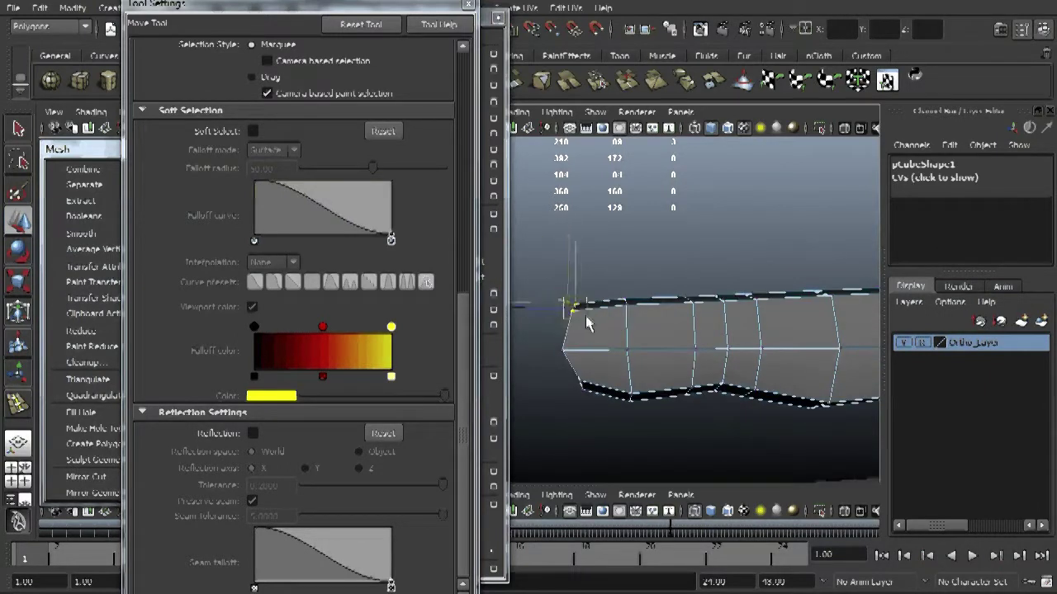
pyautogui.moveTo(585, 318); pyautogui.dragTo(589, 318, button='middle')
pyautogui.hotkey('ctrl', 'z')
pyautogui.moveTo(568, 224); pyautogui.dragTo(566, 236)
pyautogui.scroll(1, 651, 273)
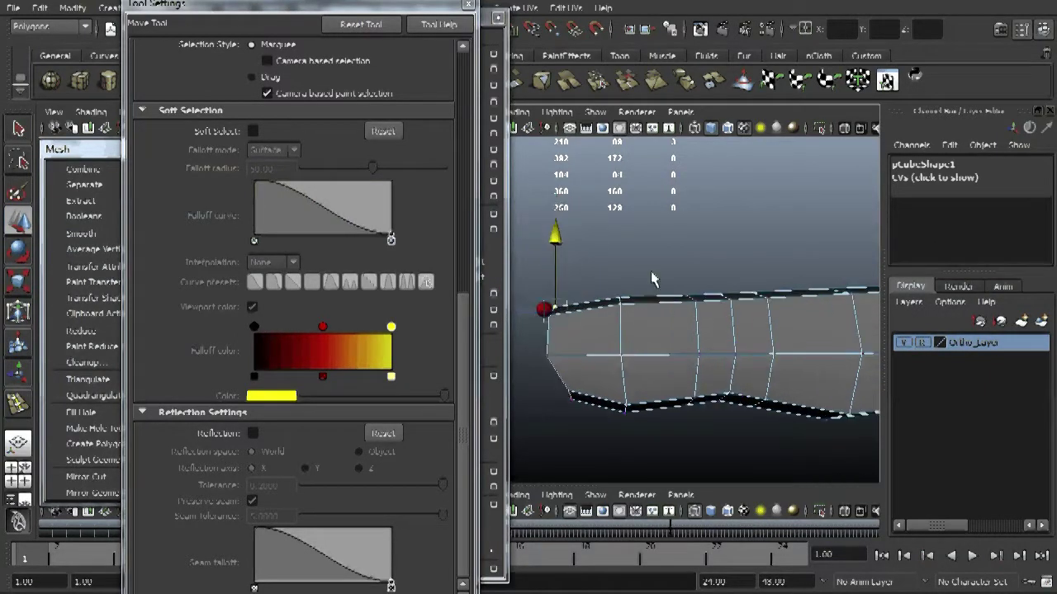
pyautogui.press('f')
pyautogui.click(586, 303)
pyautogui.click(663, 231)
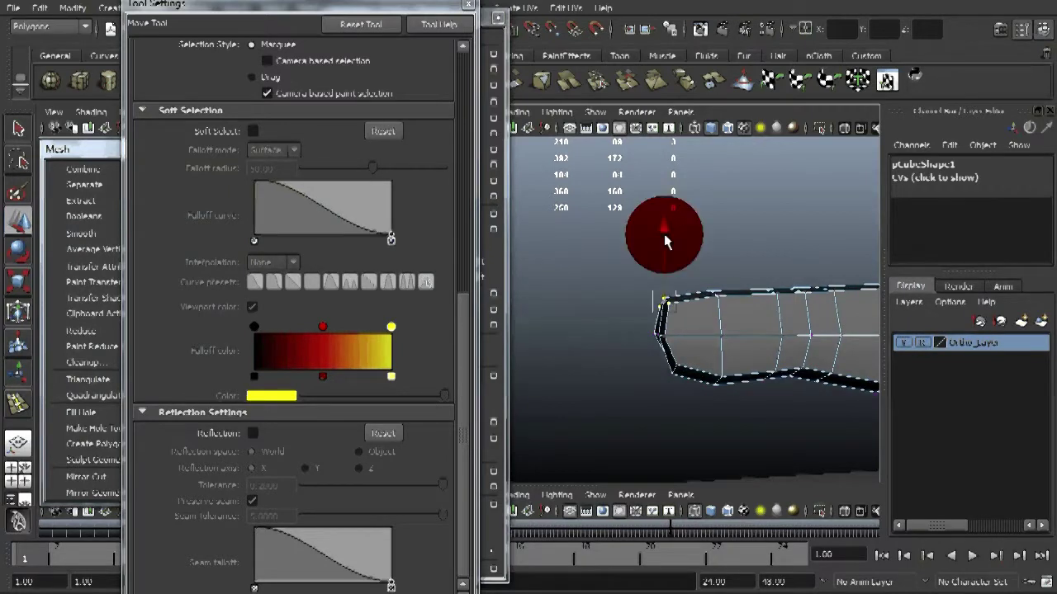
# Lower the top vertices just behind the fingertip and raise those at the centre of the nearest joint.
pyautogui.keyDown('alt'); pyautogui.moveTo(724, 319); pyautogui.dragTo(669, 279); pyautogui.keyUp('alt')
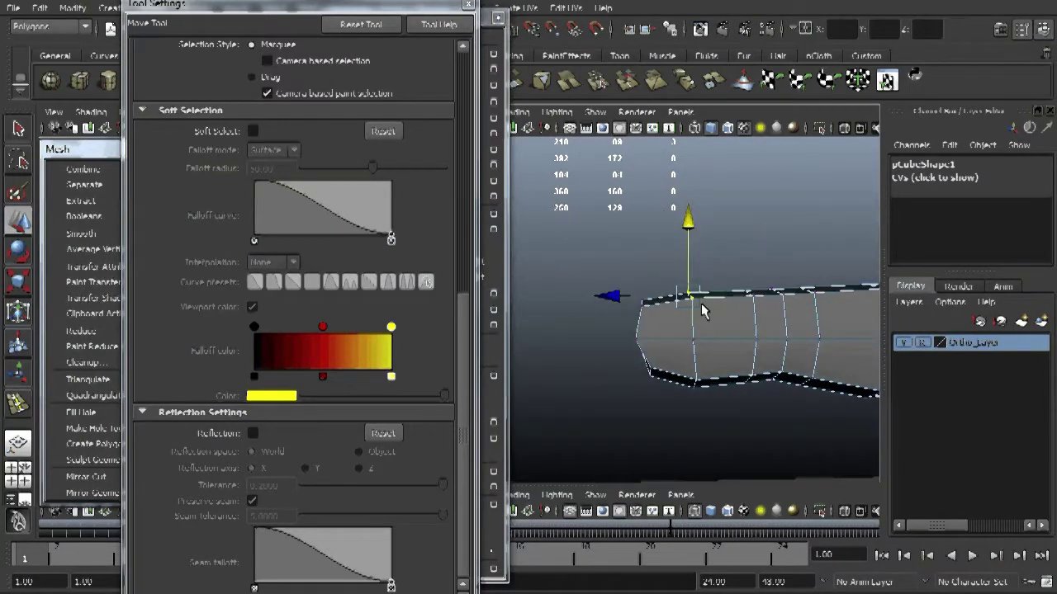
pyautogui.moveTo(690, 218); pyautogui.dragTo(691, 225)
pyautogui.keyDown('alt'); pyautogui.moveTo(805, 310); pyautogui.dragTo(706, 318, button='middle'); pyautogui.keyUp('alt')
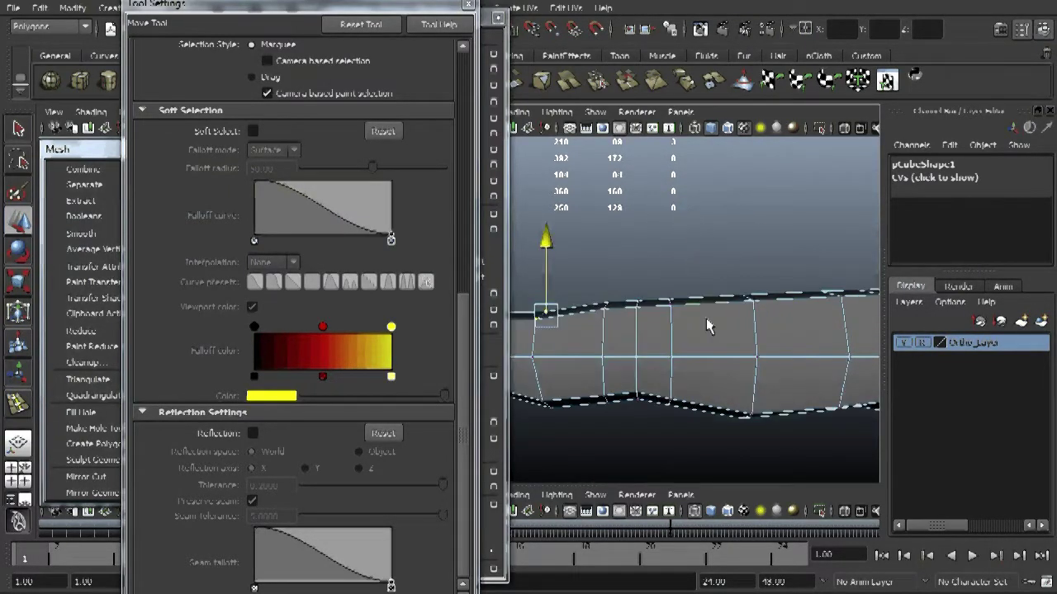
pyautogui.click(642, 295)
pyautogui.click(649, 223)
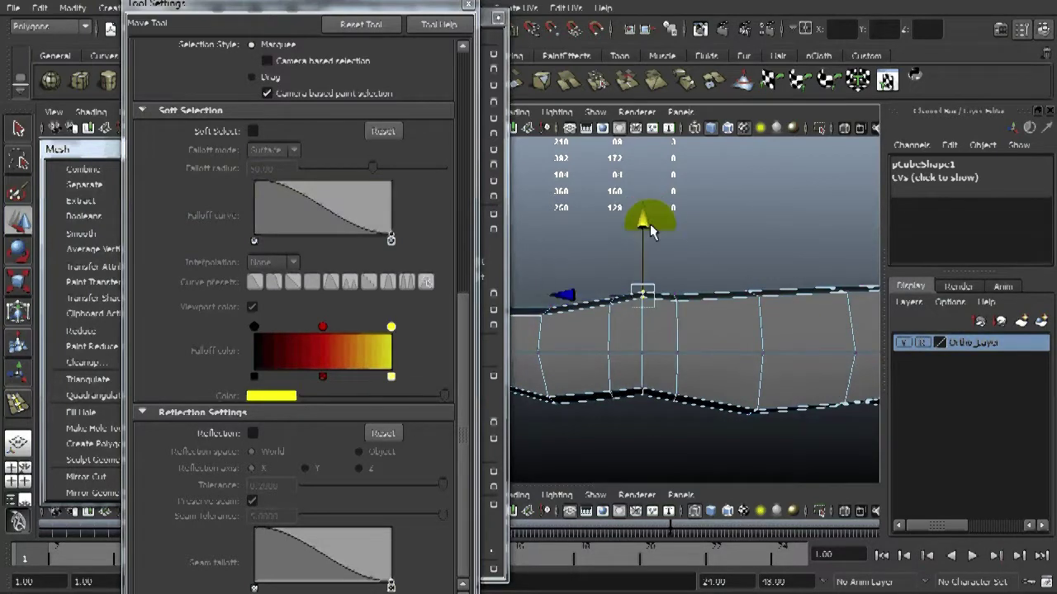
# Raise the top vertices at the centre of the joint nearest the palm to form the knuckle.
pyautogui.keyDown('alt'); pyautogui.moveTo(780, 295); pyautogui.dragTo(723, 295, button='right'); pyautogui.keyUp('alt')
pyautogui.click(704, 296)
pyautogui.click(711, 224)
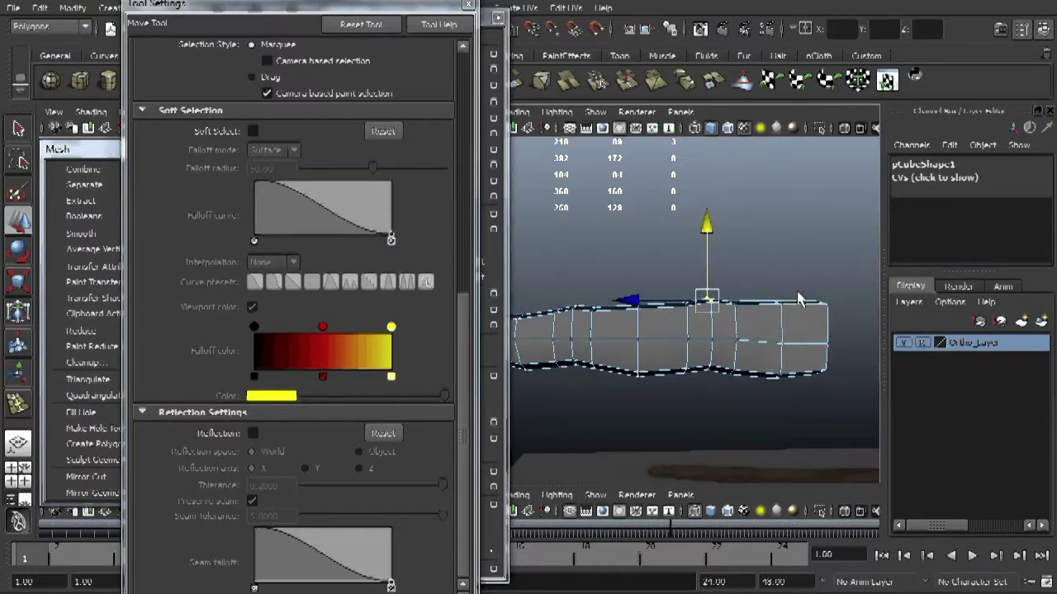
pyautogui.moveTo(709, 228); pyautogui.dragTo(707, 225)
# Reposition the side vertices of the finger to shape its outline from above.
pyautogui.keyDown('alt'); pyautogui.moveTo(844, 327); pyautogui.dragTo(722, 298); pyautogui.keyUp('alt')
pyautogui.click(707, 225)
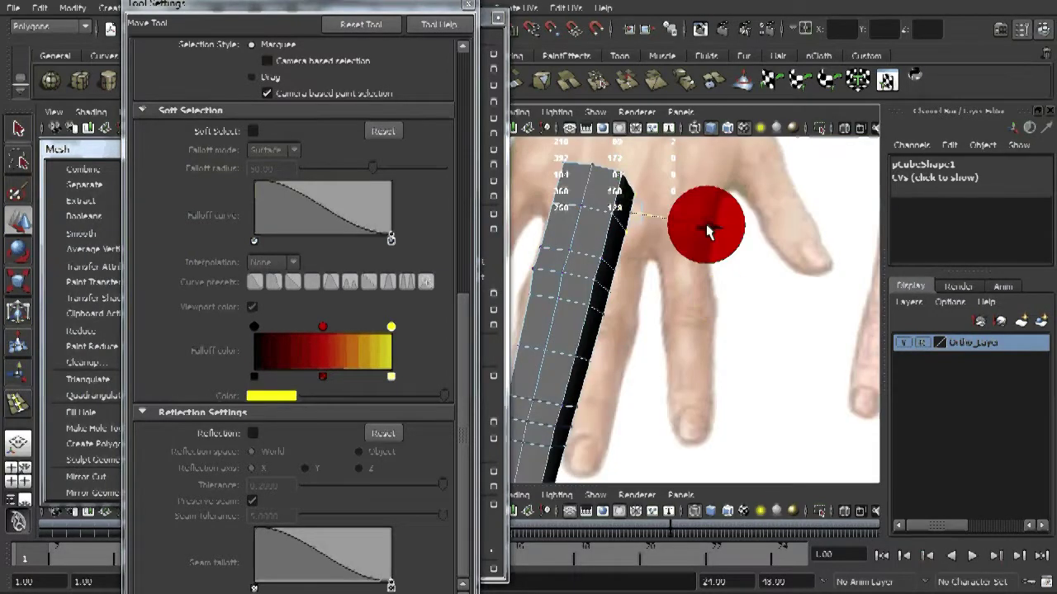
pyautogui.keyDown('alt'); pyautogui.moveTo(732, 250); pyautogui.dragTo(745, 267); pyautogui.keyUp('alt')
pyautogui.keyDown('alt'); pyautogui.moveTo(745, 266); pyautogui.dragTo(783, 292, button='middle'); pyautogui.keyUp('alt')
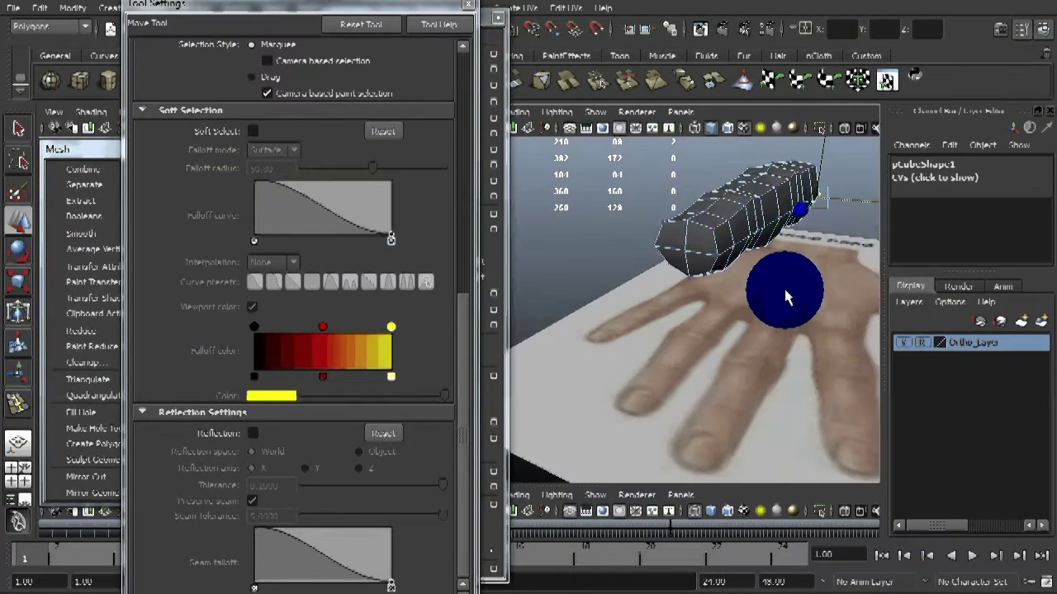
pyautogui.keyDown('alt'); pyautogui.moveTo(783, 292); pyautogui.dragTo(684, 360, button='right'); pyautogui.keyUp('alt')
pyautogui.keyDown('alt'); pyautogui.moveTo(683, 356); pyautogui.dragTo(684, 350); pyautogui.keyUp('alt')
# Select the lower corner vertices at the fingertip's end and move them to round the tip.
pyautogui.moveTo(546, 295); pyautogui.dragTo(790, 290)
pyautogui.keyDown('alt'); pyautogui.moveTo(817, 242); pyautogui.dragTo(597, 321); pyautogui.keyUp('alt')
pyautogui.keyDown('alt'); pyautogui.moveTo(781, 326); pyautogui.dragTo(896, 351); pyautogui.keyUp('alt')
pyautogui.click(695, 297)
pyautogui.keyDown('shift'); pyautogui.click(812, 276); pyautogui.keyUp('shift')
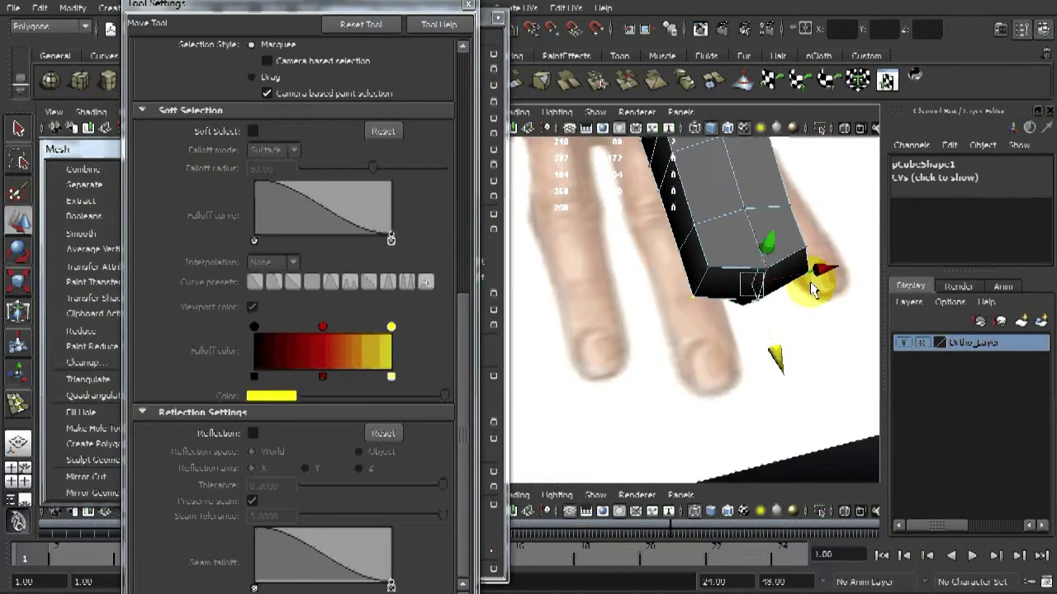
# Adjust the fingertip's underside end vertices in height and along the finger's length to refine the side profile.
pyautogui.moveTo(779, 350); pyautogui.dragTo(631, 309)
pyautogui.click(711, 329)
pyautogui.keyDown('shift'); pyautogui.click(641, 251); pyautogui.keyUp('shift')
pyautogui.click(634, 225)
pyautogui.moveTo(616, 240); pyautogui.dragTo(622, 241)
pyautogui.moveTo(624, 164); pyautogui.dragTo(623, 158)
pyautogui.moveTo(570, 235); pyautogui.dragTo(565, 233)
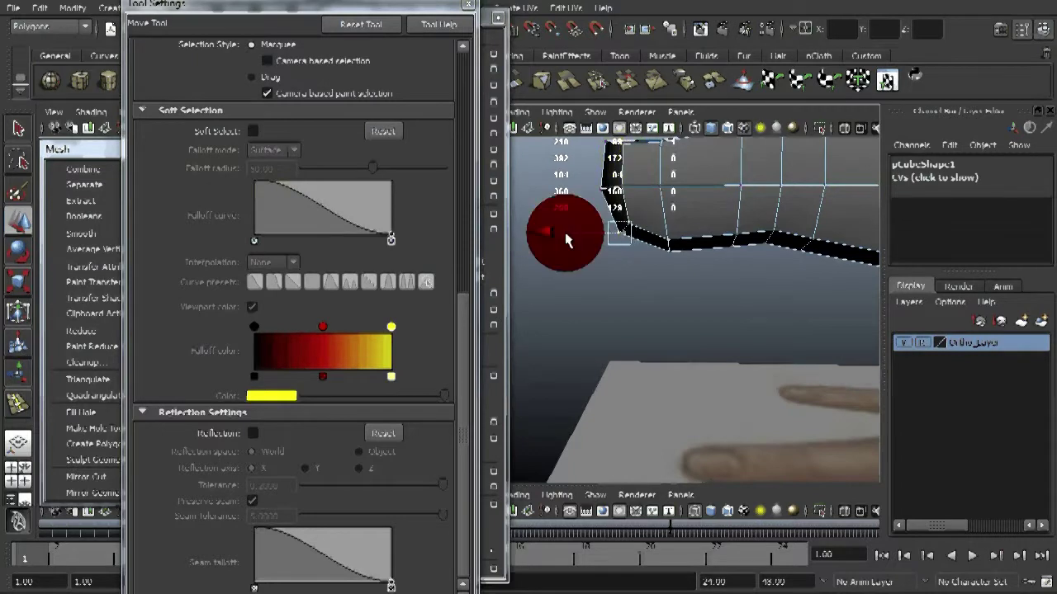
# Select the lower vertices in the ring just behind the fingertip and shift them along the finger's length.
pyautogui.moveTo(780, 268)
pyautogui.keyDown('alt'); pyautogui.mouseDown()
pyautogui.moveTo(733, 323)
pyautogui.moveTo(790, 284)
pyautogui.mouseUp(); pyautogui.keyUp('alt')
pyautogui.moveTo(698, 214); pyautogui.dragTo(727, 286)
pyautogui.moveTo(729, 326); pyautogui.dragTo(700, 229)
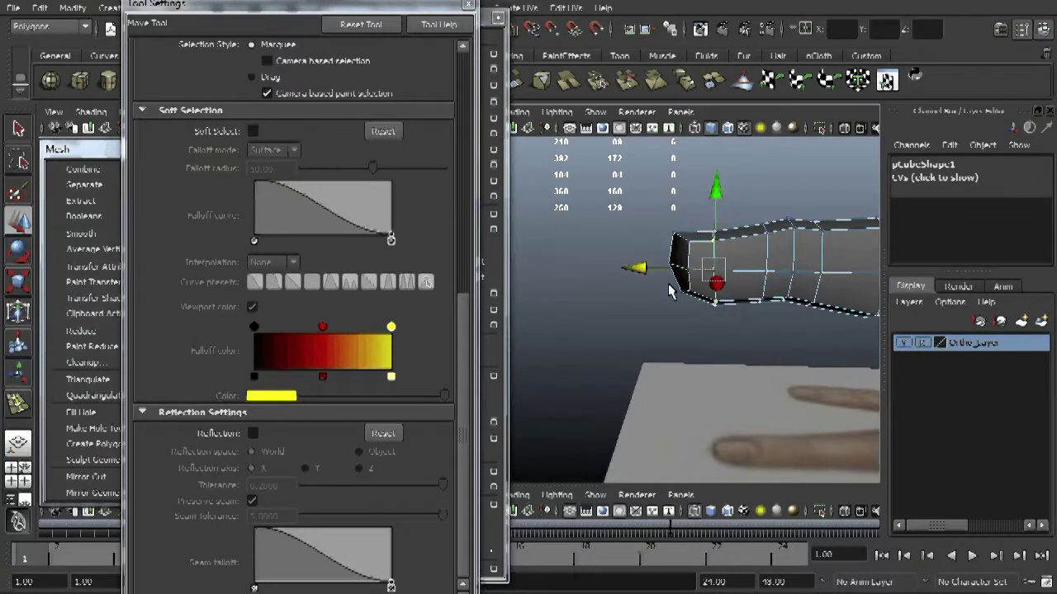
pyautogui.moveTo(668, 283)
pyautogui.keyDown('alt'); pyautogui.mouseDown()
pyautogui.moveTo(858, 333)
pyautogui.moveTo(952, 304)
pyautogui.moveTo(749, 342)
pyautogui.moveTo(651, 272)
pyautogui.mouseUp(); pyautogui.keyUp('alt')
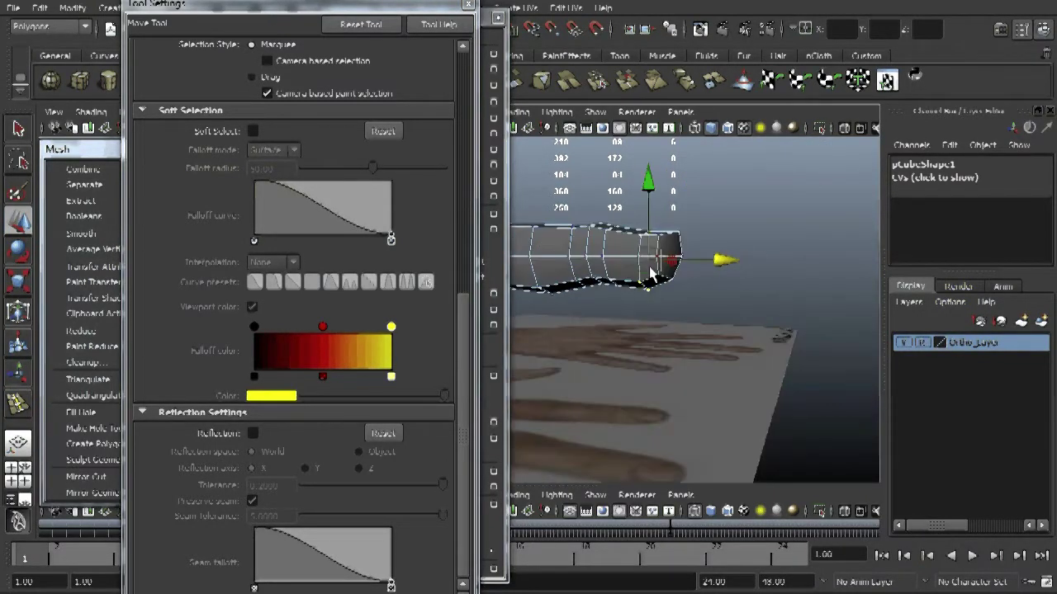
# Reposition the vertices at the very end of the fingertip to refine its rounding, checking the shape from the side.
pyautogui.keyDown('alt'); pyautogui.moveTo(722, 291); pyautogui.dragTo(682, 286); pyautogui.keyUp('alt')
pyautogui.click(696, 299)
pyautogui.scroll(6, 773, 311)
pyautogui.keyDown('alt'); pyautogui.moveTo(754, 286); pyautogui.dragTo(740, 335, button='middle'); pyautogui.keyUp('alt')
pyautogui.moveTo(631, 281); pyautogui.dragTo(643, 281)
pyautogui.keyDown('alt'); pyautogui.moveTo(754, 282); pyautogui.dragTo(744, 357); pyautogui.keyUp('alt')
pyautogui.keyDown('alt'); pyautogui.moveTo(743, 356); pyautogui.dragTo(780, 318, button='middle'); pyautogui.keyUp('alt')
pyautogui.keyDown('alt'); pyautogui.moveTo(781, 318); pyautogui.dragTo(762, 288); pyautogui.keyUp('alt')
pyautogui.keyDown('alt'); pyautogui.moveTo(701, 285); pyautogui.dragTo(813, 302, button='middle'); pyautogui.keyUp('alt')
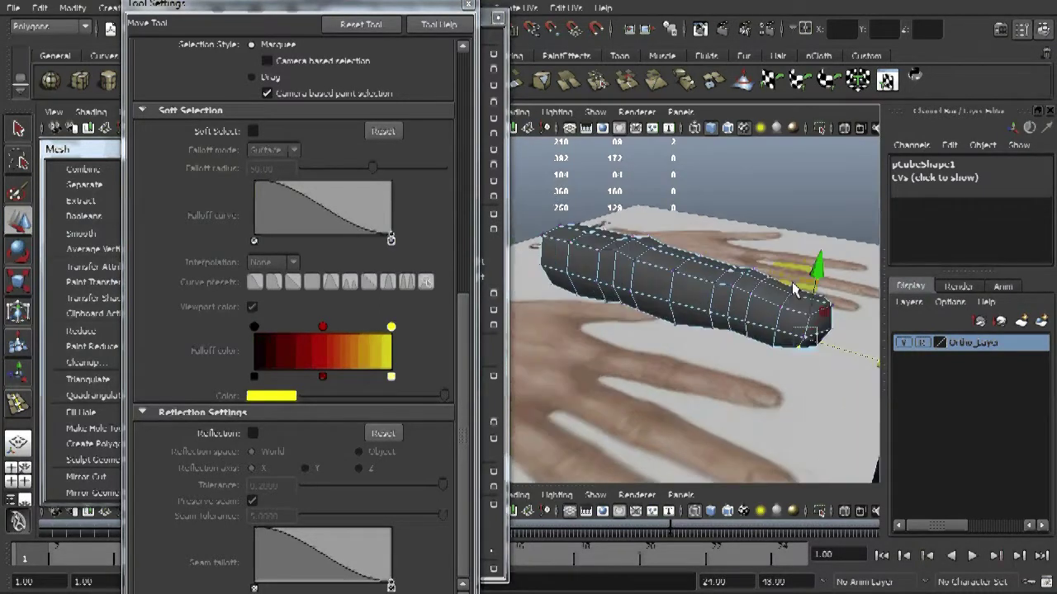
pyautogui.keyDown('alt'); pyautogui.moveTo(813, 302); pyautogui.dragTo(773, 344); pyautogui.keyUp('alt')
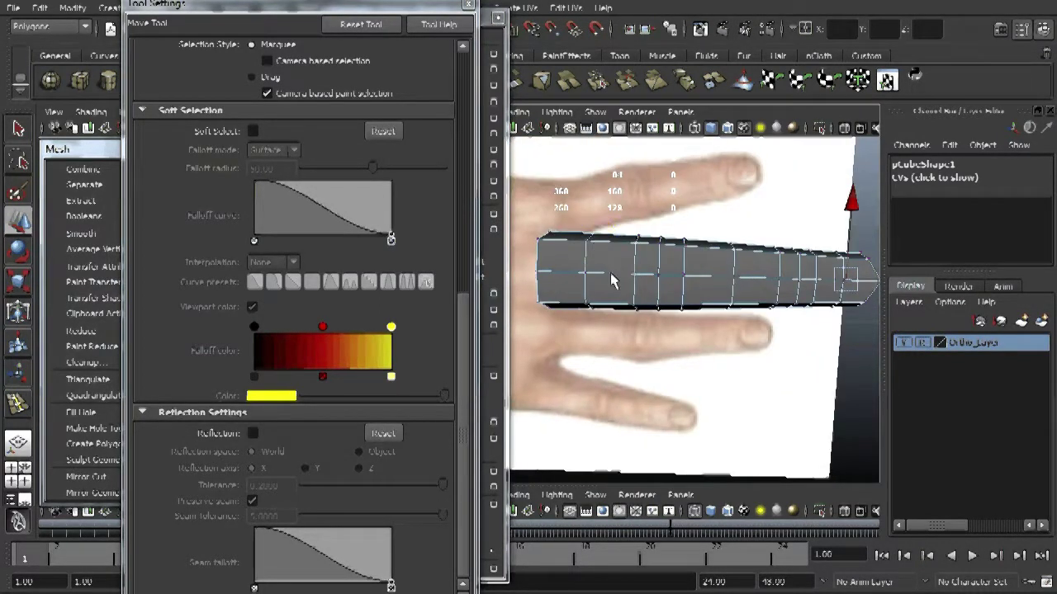
# Scale the central vertex ring of the joint nearest the palm slightly wider across the finger.
pyautogui.keyDown('alt'); pyautogui.moveTo(611, 281); pyautogui.dragTo(673, 246); pyautogui.keyUp('alt')
pyautogui.keyDown('alt'); pyautogui.moveTo(674, 246); pyautogui.dragTo(702, 266, button='middle'); pyautogui.keyUp('alt')
pyautogui.click(691, 242)
pyautogui.keyDown('alt'); pyautogui.moveTo(691, 242); pyautogui.dragTo(698, 324); pyautogui.keyUp('alt')
pyautogui.press('r')
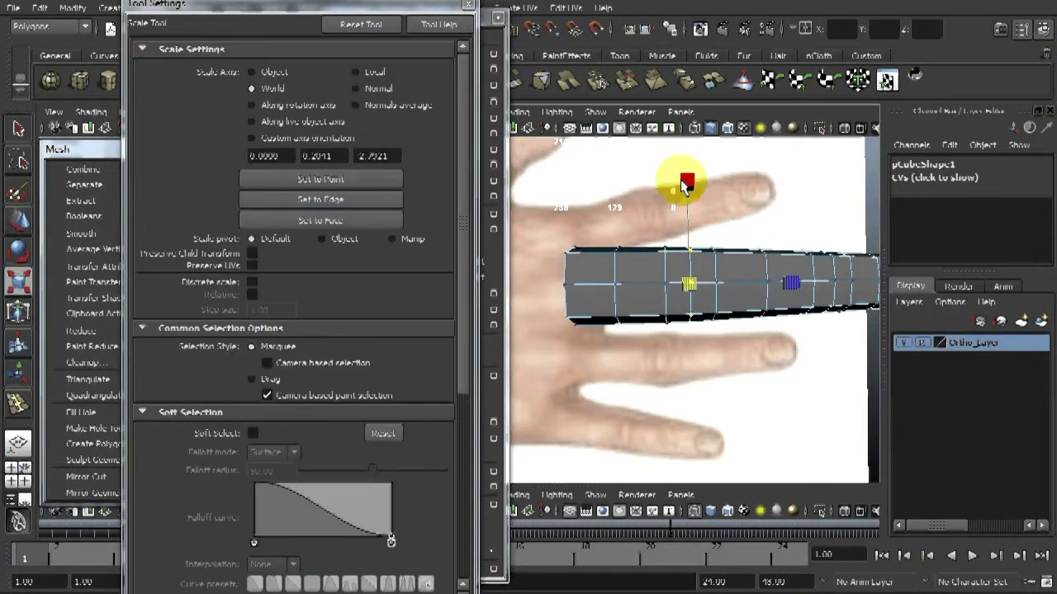
pyautogui.moveTo(686, 182); pyautogui.dragTo(685, 178)
# Scale the central vertex ring of the joint nearest the fingertip across the finger's width.
pyautogui.keyDown('alt'); pyautogui.moveTo(833, 318); pyautogui.dragTo(682, 327, button='middle'); pyautogui.keyUp('alt')
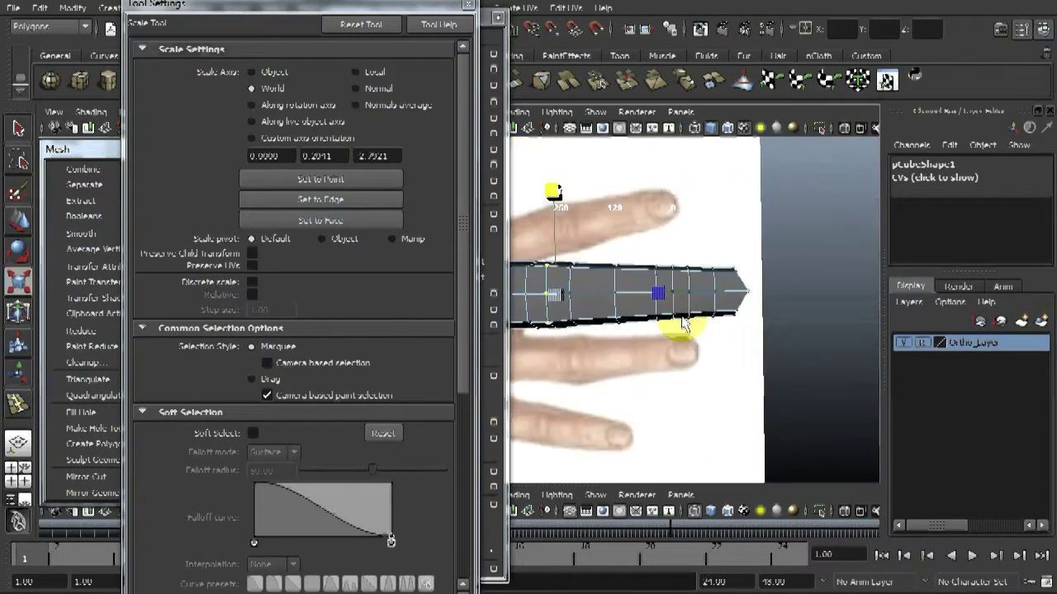
pyautogui.moveTo(665, 257); pyautogui.dragTo(679, 330)
pyautogui.click(679, 330)
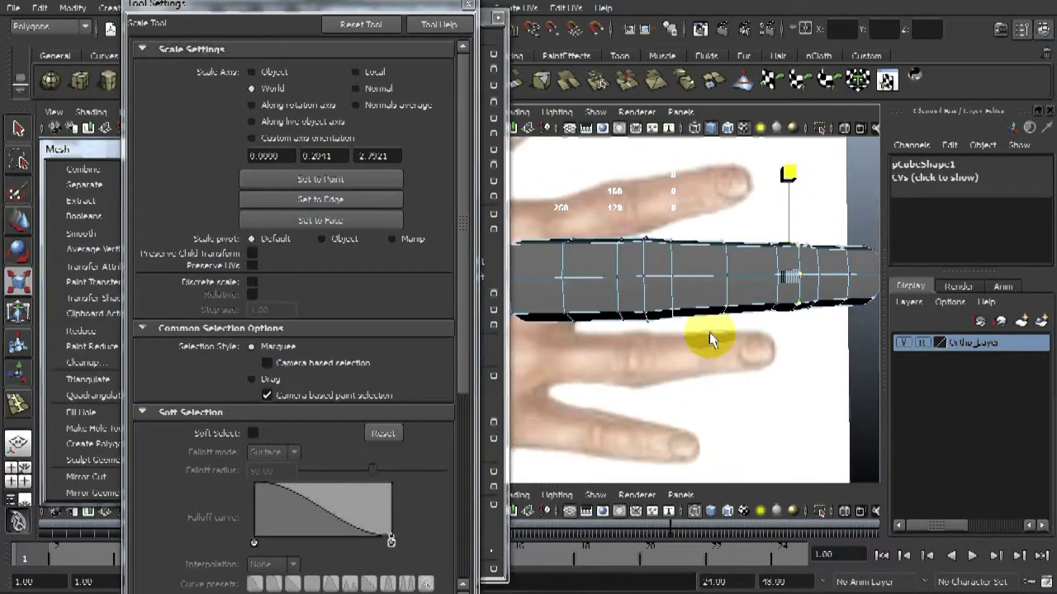
pyautogui.click(701, 226)
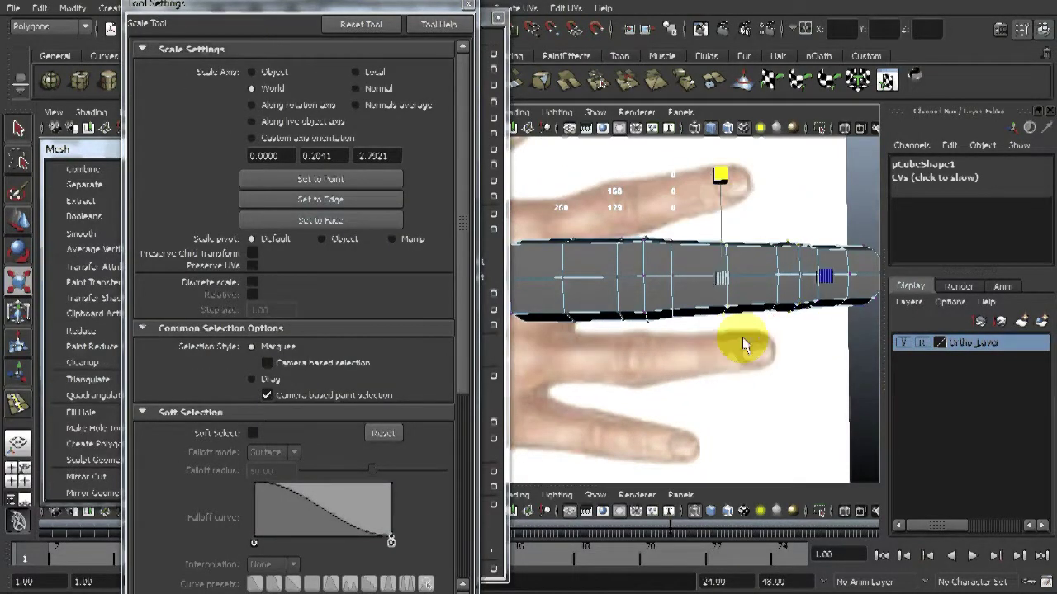
# Adjust the width of the vertex rings near the finger's base and just behind the fingertip by scaling them.
pyautogui.moveTo(555, 250); pyautogui.dragTo(599, 345)
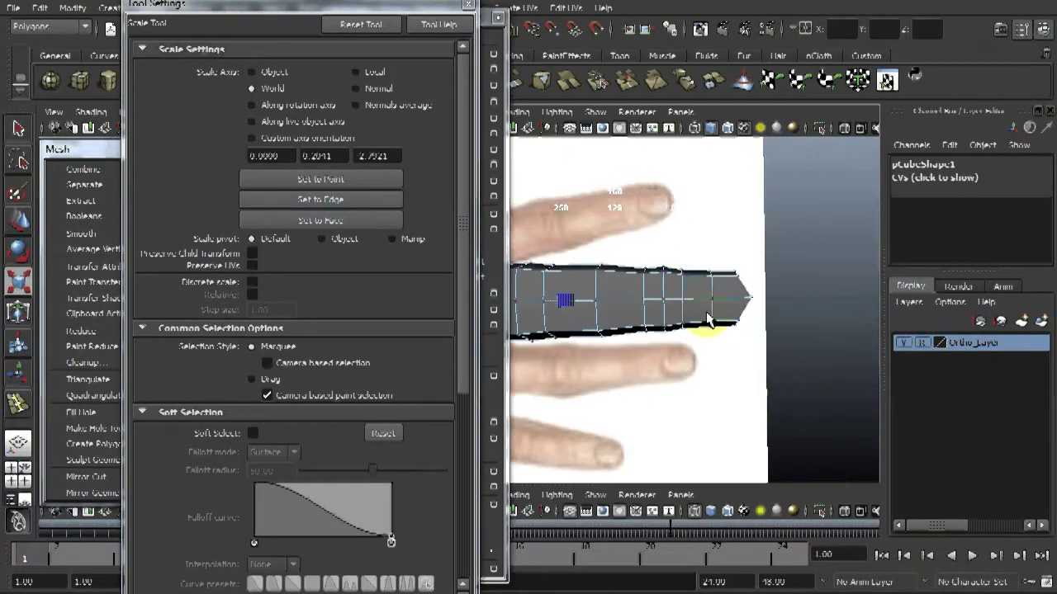
pyautogui.click(719, 319)
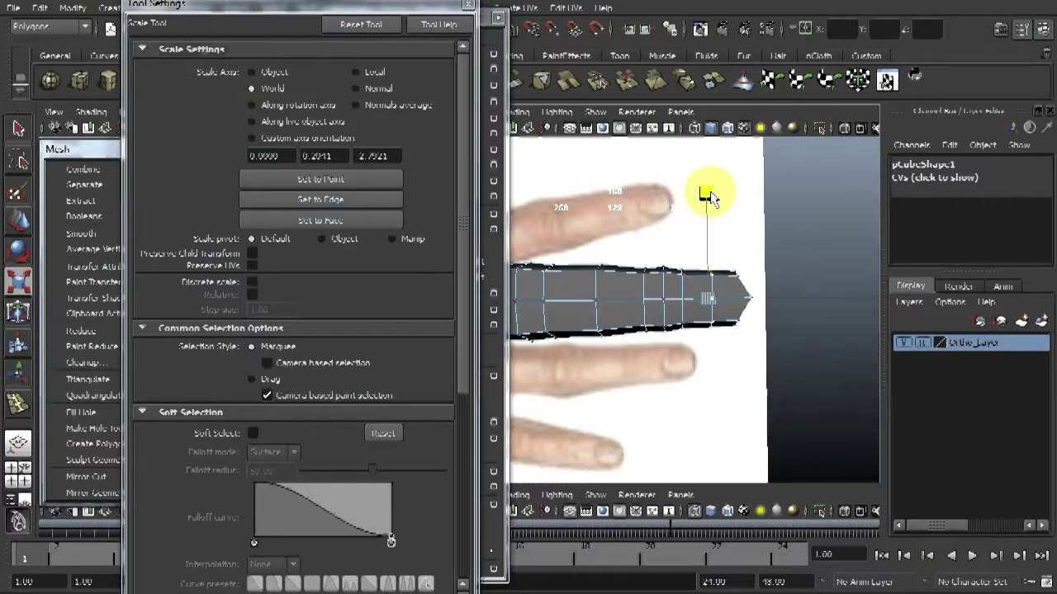
pyautogui.keyDown('alt'); pyautogui.moveTo(711, 196); pyautogui.dragTo(724, 325); pyautogui.keyUp('alt')
# Enable Soft Select with a falloff radius of 10 and move the three vertex rings of the outer joint along the finger.
pyautogui.keyDown('alt'); pyautogui.moveTo(724, 325); pyautogui.dragTo(711, 268, button='right'); pyautogui.keyUp('alt')
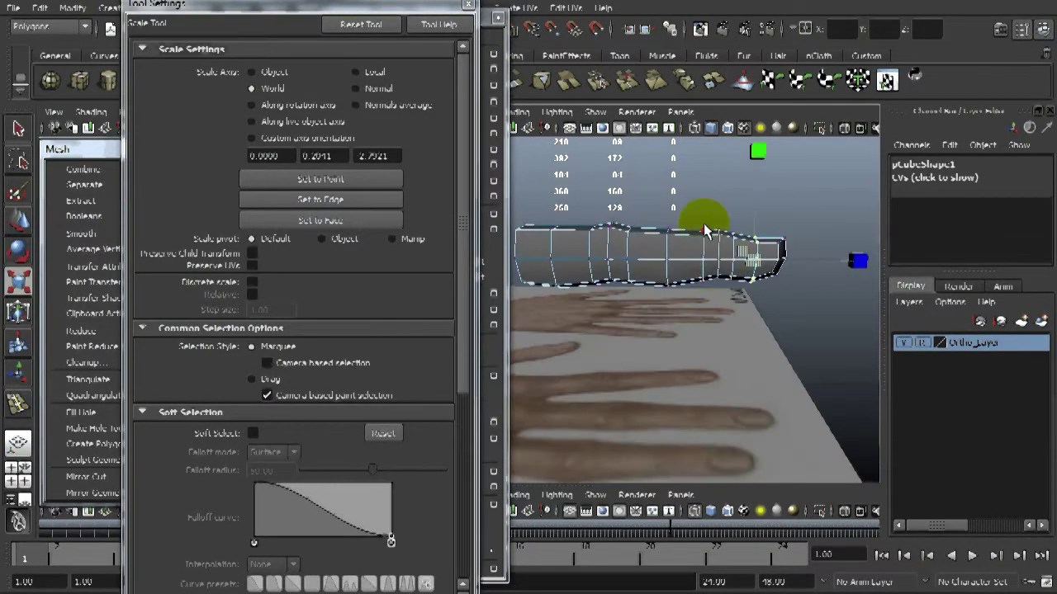
pyautogui.keyDown('alt'); pyautogui.moveTo(705, 229); pyautogui.dragTo(702, 297); pyautogui.keyUp('alt')
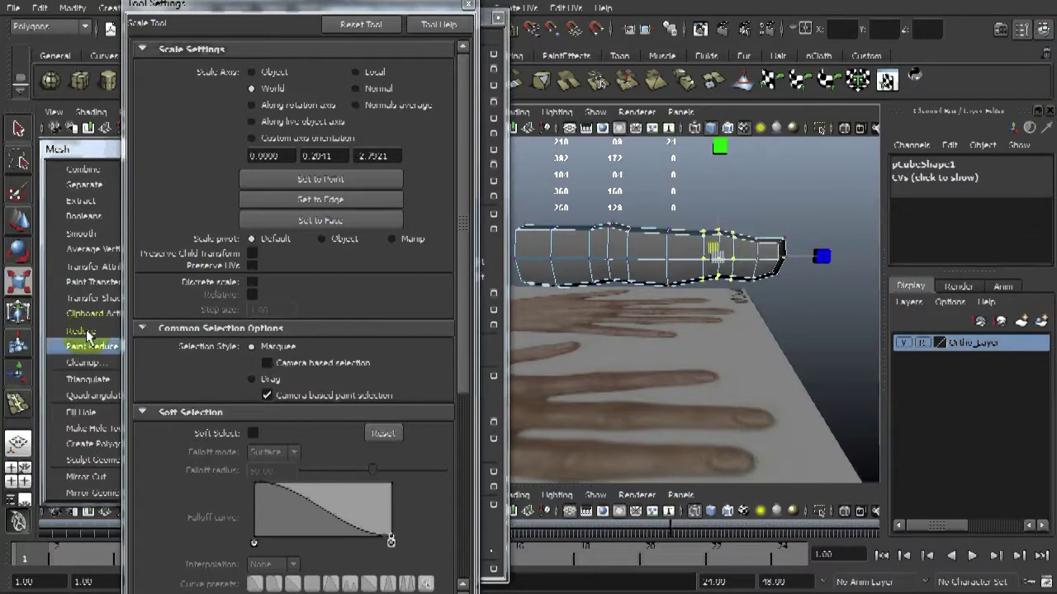
pyautogui.click(252, 433)
pyautogui.click(269, 470)
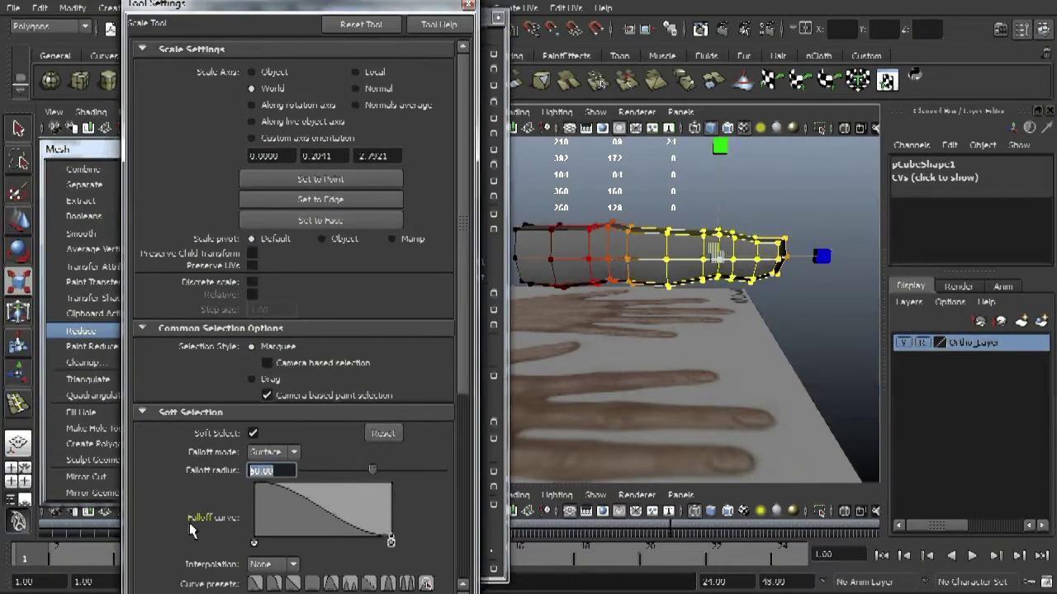
pyautogui.write('5')
pyautogui.press('Return')
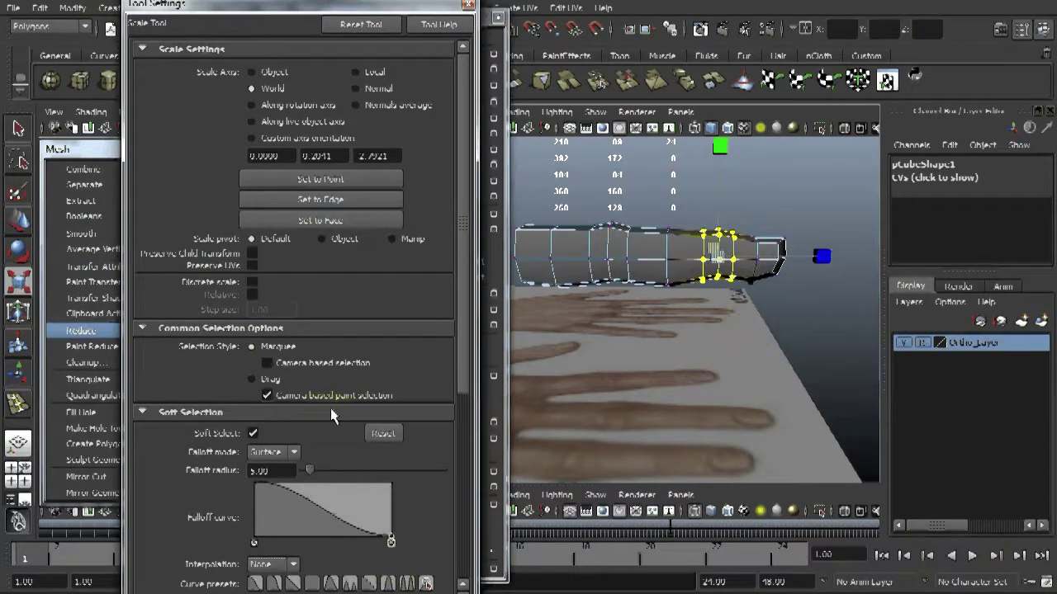
pyautogui.press('Return')
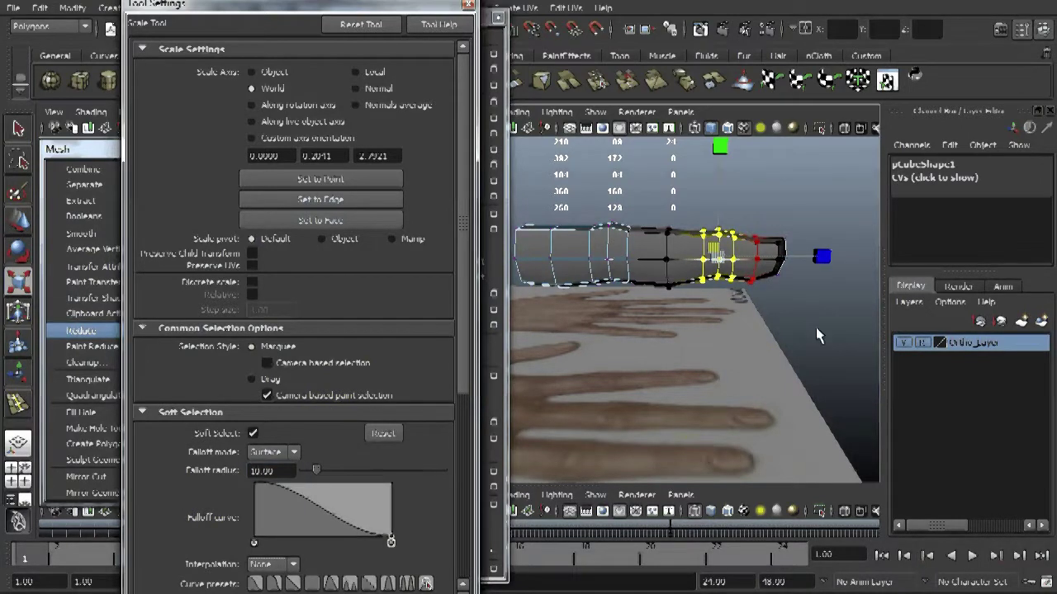
pyautogui.press('w')
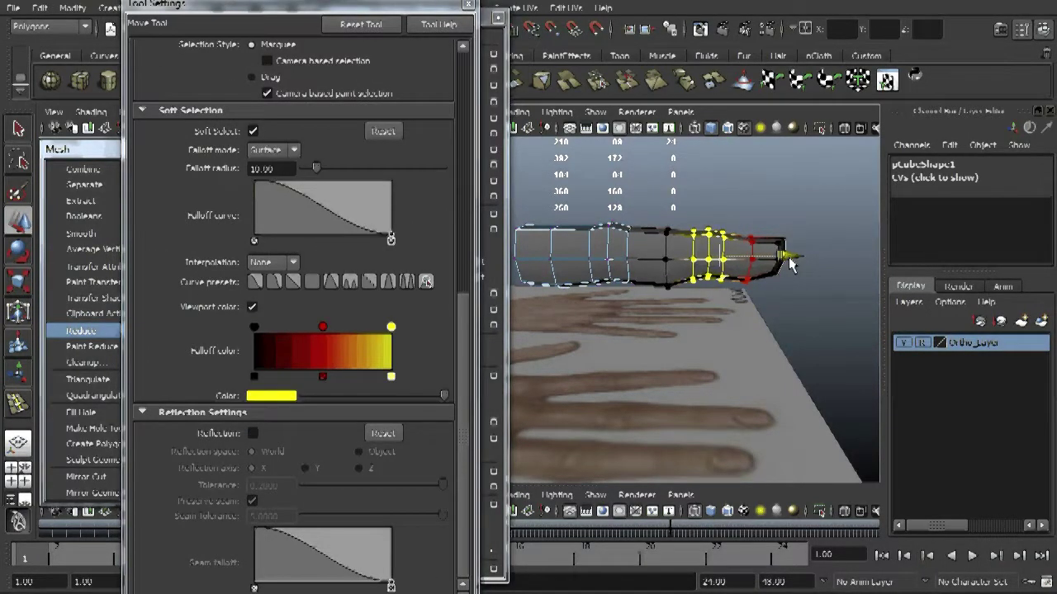
pyautogui.moveTo(786, 257); pyautogui.dragTo(739, 401)
# Deselect the joint's vertices and return the finger mesh to object mode.
pyautogui.keyDown('alt'); pyautogui.moveTo(739, 401); pyautogui.dragTo(636, 289, button='right'); pyautogui.keyUp('alt')
pyautogui.keyDown('alt'); pyautogui.moveTo(743, 306); pyautogui.dragTo(711, 342); pyautogui.keyUp('alt')
pyautogui.click(715, 350)
pyautogui.scroll(2, 710, 350)
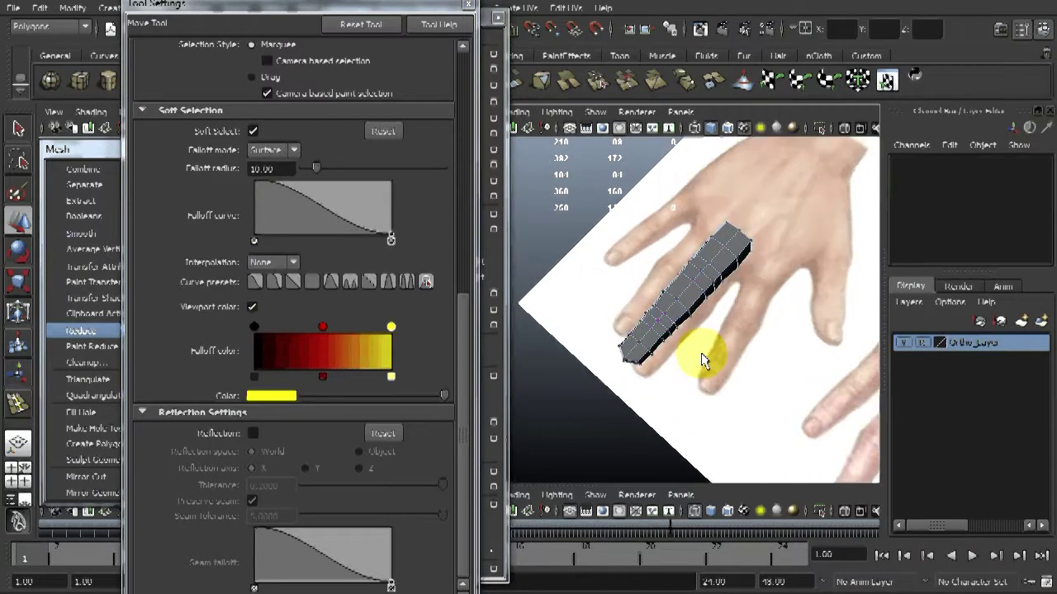
pyautogui.rightClick(696, 300)
pyautogui.moveTo(698, 294); pyautogui.dragTo(756, 280, button='right')
# Examine the finger's overall shape and faceted shading from several angles.
pyautogui.keyDown('alt'); pyautogui.moveTo(753, 280); pyautogui.dragTo(686, 241); pyautogui.keyUp('alt')
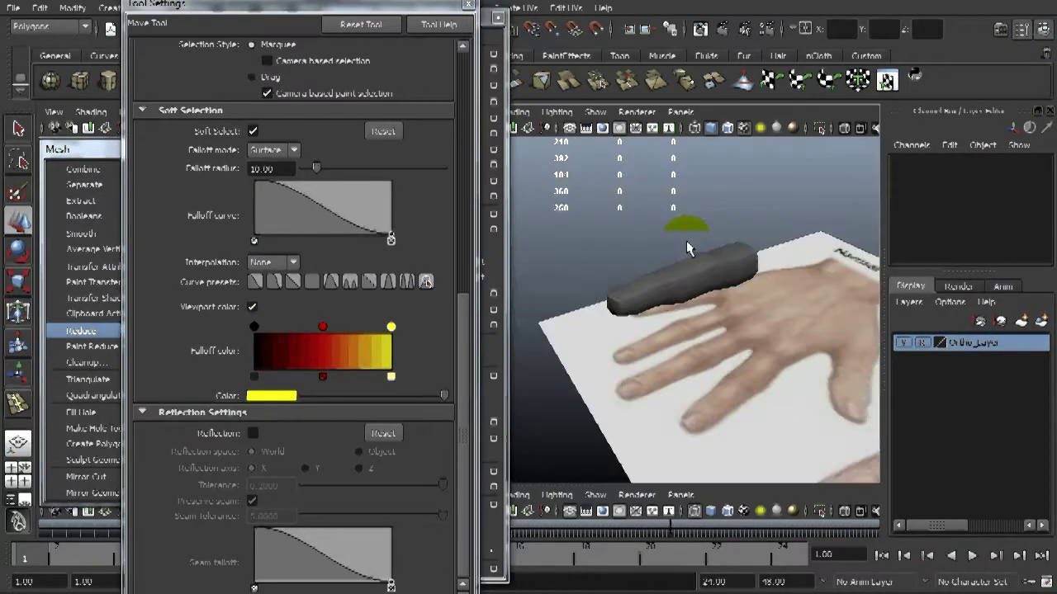
pyautogui.keyDown('alt'); pyautogui.moveTo(686, 240); pyautogui.dragTo(842, 295, button='middle'); pyautogui.keyUp('alt')
pyautogui.keyDown('alt'); pyautogui.moveTo(743, 305); pyautogui.dragTo(841, 294, button='right'); pyautogui.keyUp('alt')
pyautogui.keyDown('alt'); pyautogui.moveTo(841, 295); pyautogui.dragTo(893, 327, button='middle'); pyautogui.keyUp('alt')
pyautogui.keyDown('alt'); pyautogui.moveTo(785, 303); pyautogui.dragTo(712, 343); pyautogui.keyUp('alt')
pyautogui.keyDown('alt'); pyautogui.moveTo(711, 343); pyautogui.dragTo(695, 303, button='right'); pyautogui.keyUp('alt')
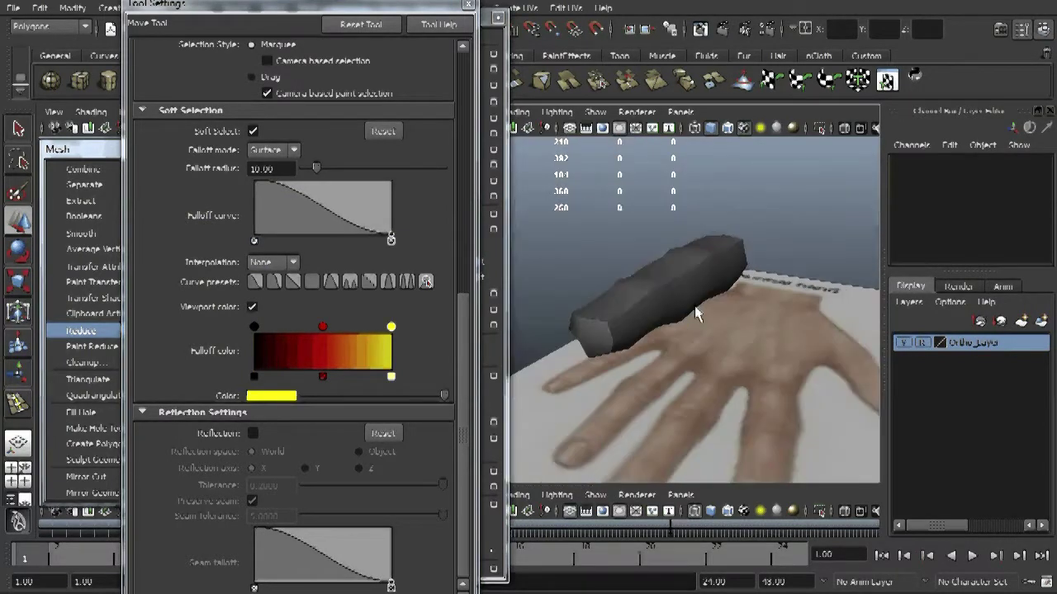
pyautogui.keyDown('alt'); pyautogui.moveTo(696, 304); pyautogui.dragTo(671, 263); pyautogui.keyUp('alt')
# Close the tool settings, select the finger mesh and apply Soften Edge to its normals.
pyautogui.click(1022, 31)
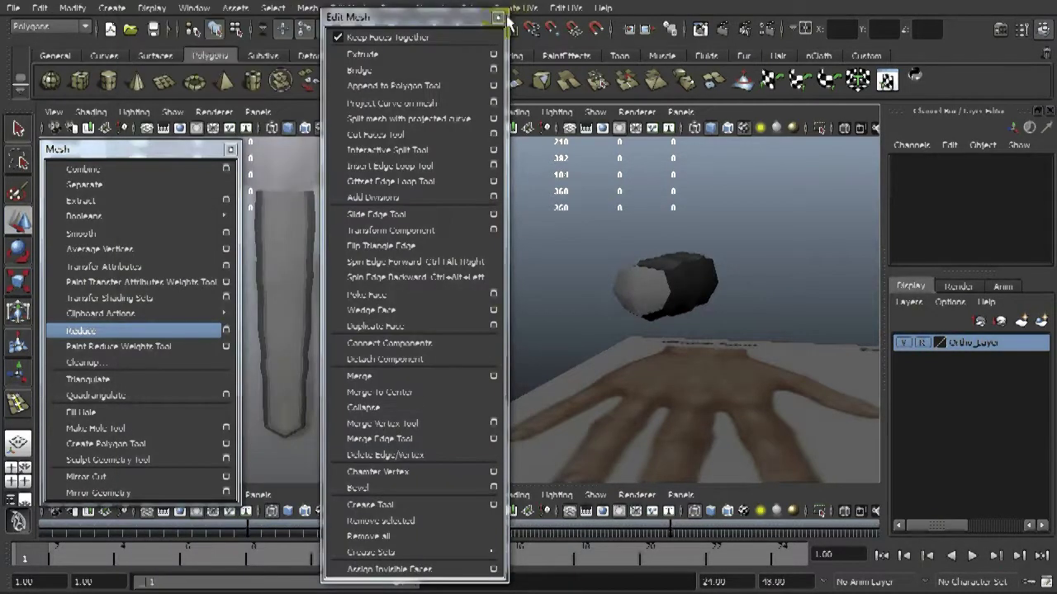
pyautogui.click(693, 279)
pyautogui.click(788, 281)
pyautogui.keyDown('alt'); pyautogui.moveTo(774, 288); pyautogui.dragTo(669, 305); pyautogui.keyUp('alt')
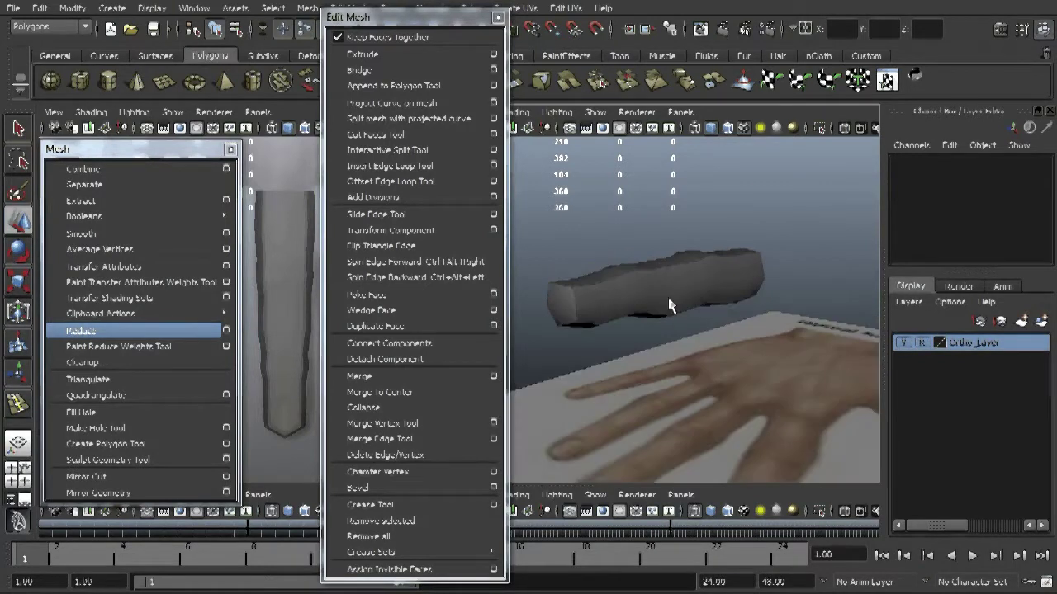
pyautogui.click(719, 271)
pyautogui.keyDown('alt'); pyautogui.moveTo(719, 271); pyautogui.dragTo(715, 306); pyautogui.keyUp('alt')
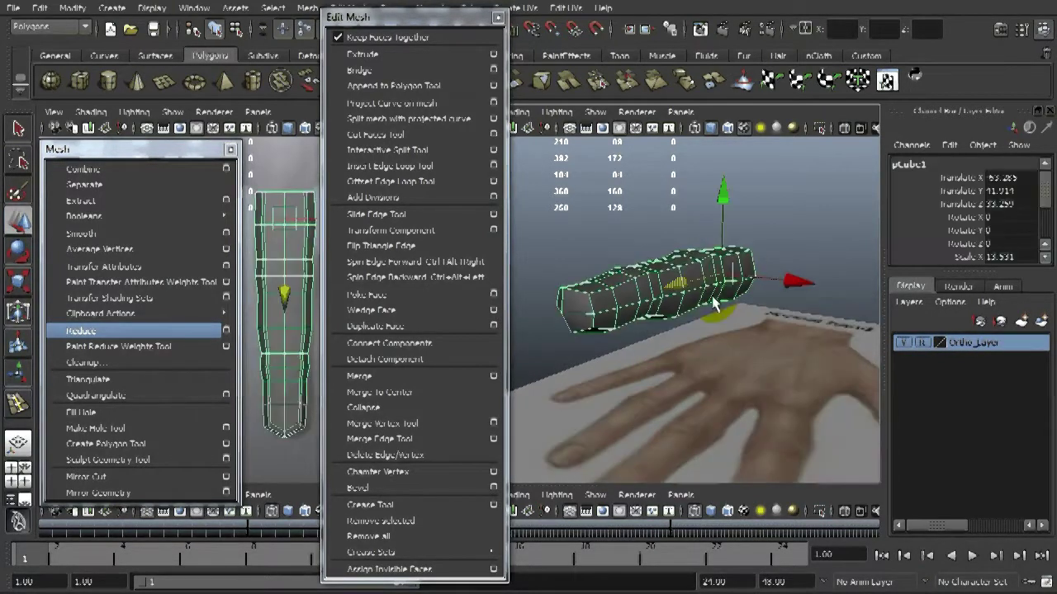
pyautogui.moveTo(473, 16); pyautogui.dragTo(464, 38)
pyautogui.click(435, 9)
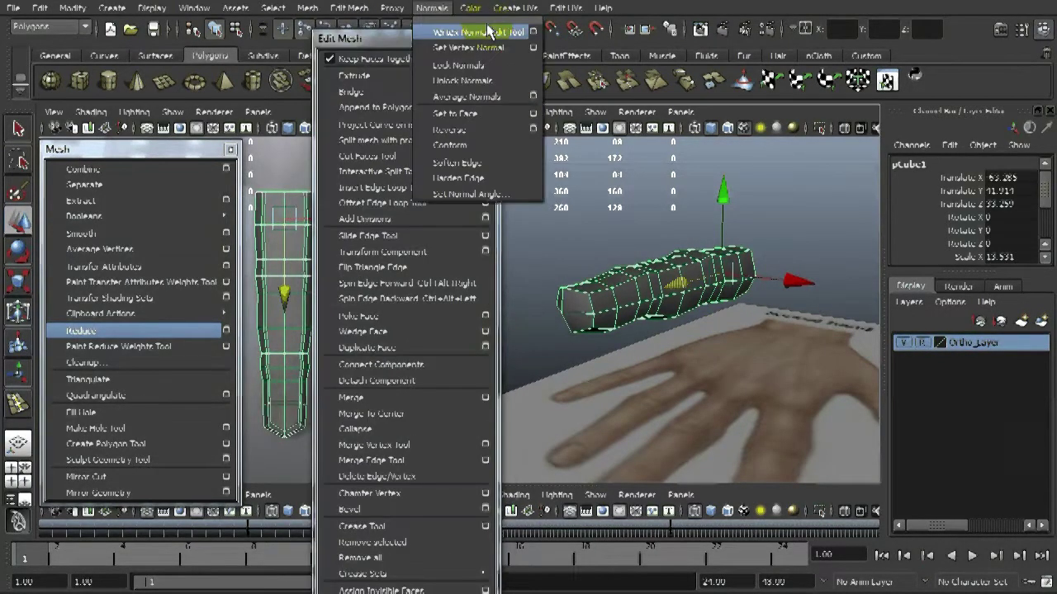
pyautogui.click(496, 166)
# Inspect the softened finger surface from several angles, including the fingertip end.
pyautogui.moveTo(568, 152)
pyautogui.keyDown('alt'); pyautogui.mouseDown()
pyautogui.moveTo(717, 346)
pyautogui.moveTo(739, 299)
pyautogui.moveTo(710, 271)
pyautogui.moveTo(825, 265)
pyautogui.moveTo(767, 302)
pyautogui.moveTo(627, 297)
pyautogui.moveTo(663, 307)
pyautogui.mouseUp(); pyautogui.keyUp('alt')
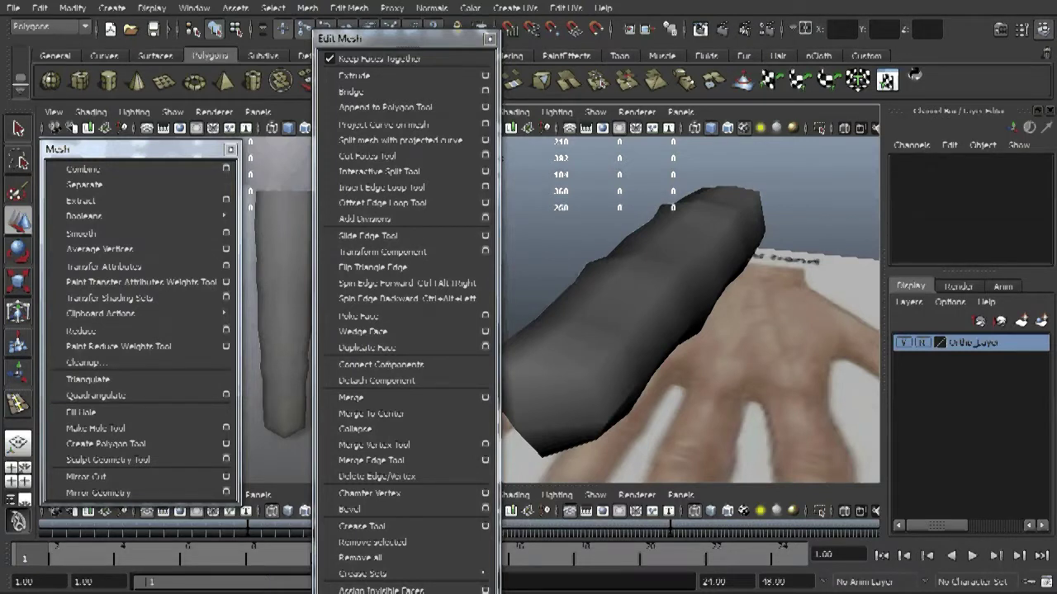
pyautogui.keyDown('alt'); pyautogui.moveTo(745, 358); pyautogui.dragTo(760, 381); pyautogui.keyUp('alt')
pyautogui.keyDown('alt'); pyautogui.moveTo(760, 381); pyautogui.dragTo(739, 350, button='right'); pyautogui.keyUp('alt')
pyautogui.keyDown('alt'); pyautogui.moveTo(739, 351); pyautogui.dragTo(696, 319); pyautogui.keyUp('alt')
pyautogui.keyDown('alt'); pyautogui.moveTo(696, 320); pyautogui.dragTo(730, 346, button='right'); pyautogui.keyUp('alt')
pyautogui.keyDown('alt'); pyautogui.moveTo(732, 351); pyautogui.dragTo(625, 413); pyautogui.keyUp('alt')
# Save the scene to the Desktop under the name Hand_Model as a Maya ASCII file.
pyautogui.click(13, 7)
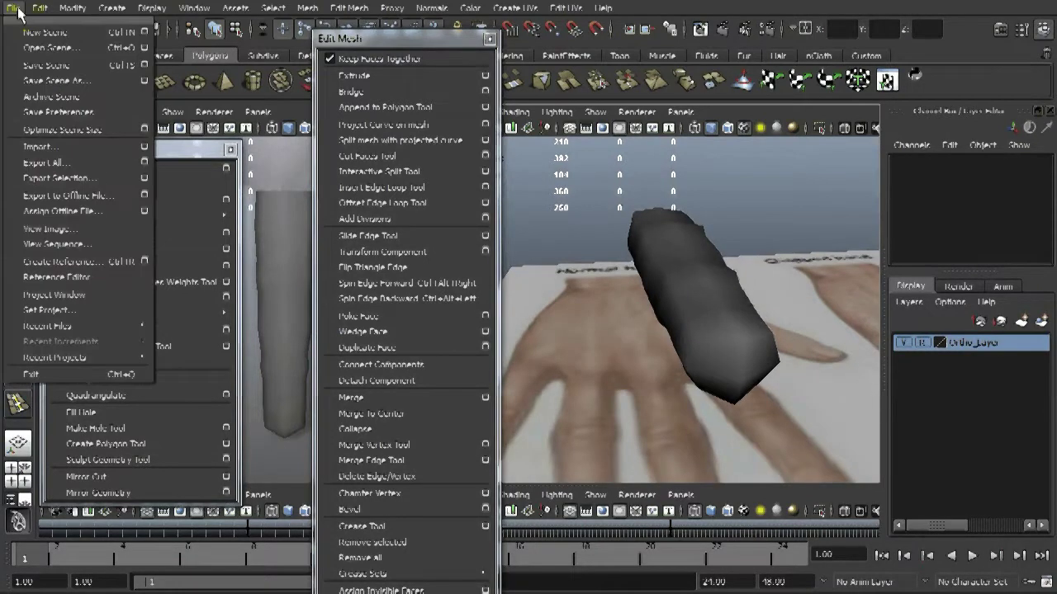
pyautogui.click(103, 83)
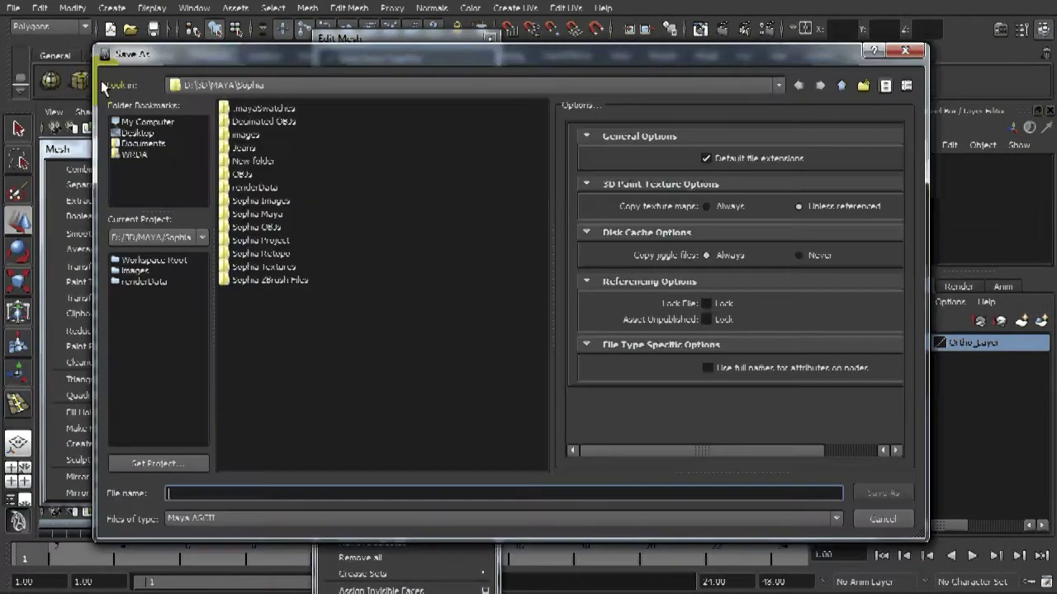
pyautogui.click(156, 122)
pyautogui.click(157, 132)
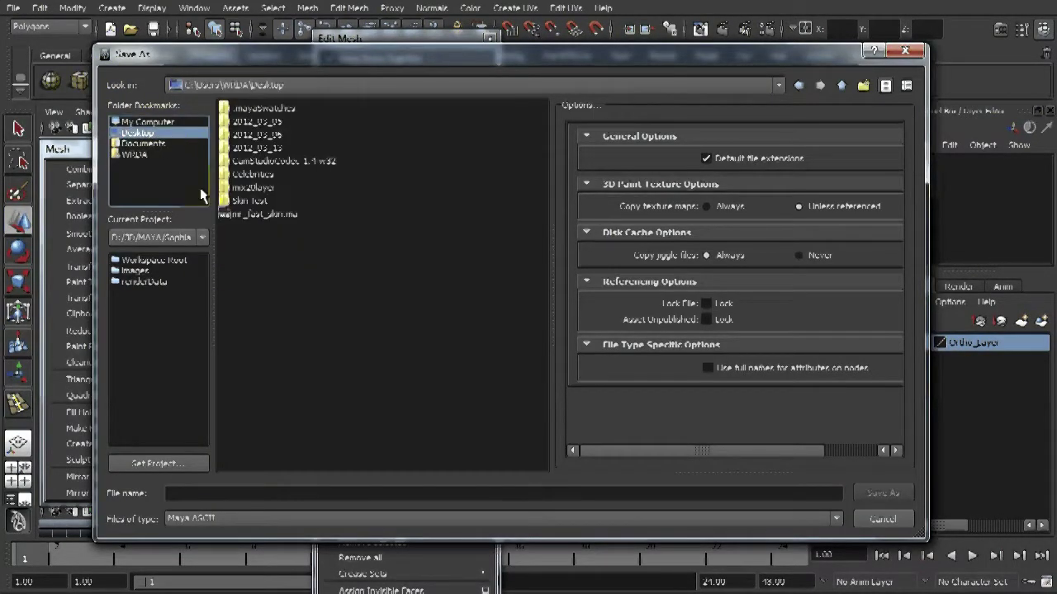
pyautogui.click(368, 495)
pyautogui.click(405, 501)
pyautogui.write('Hand_Model')
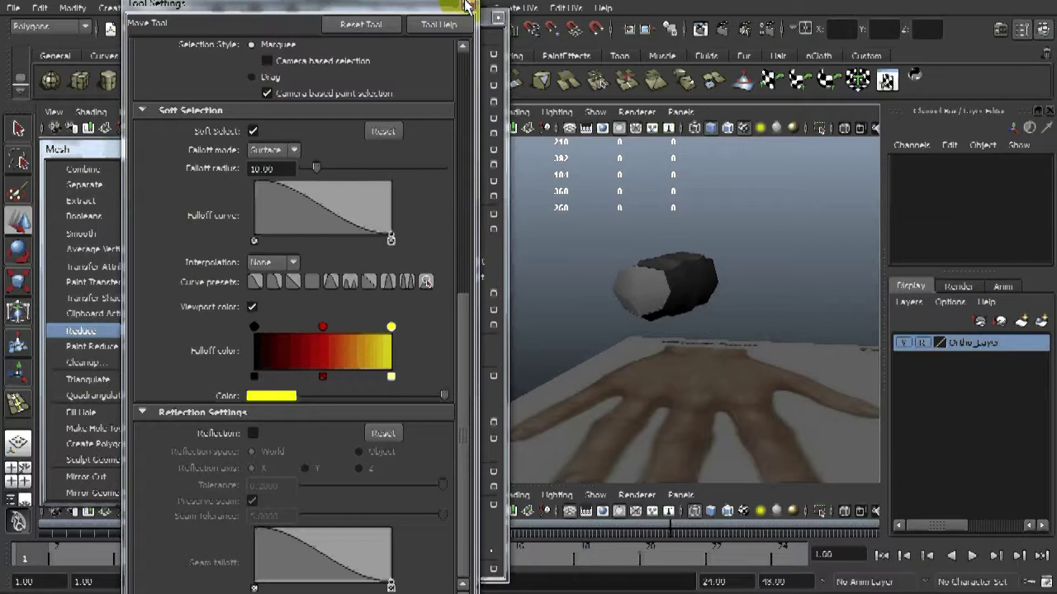
# Put away the tool settings and soften all edge normals of the finger mesh for smooth shading.
pyautogui.click(468, 5)
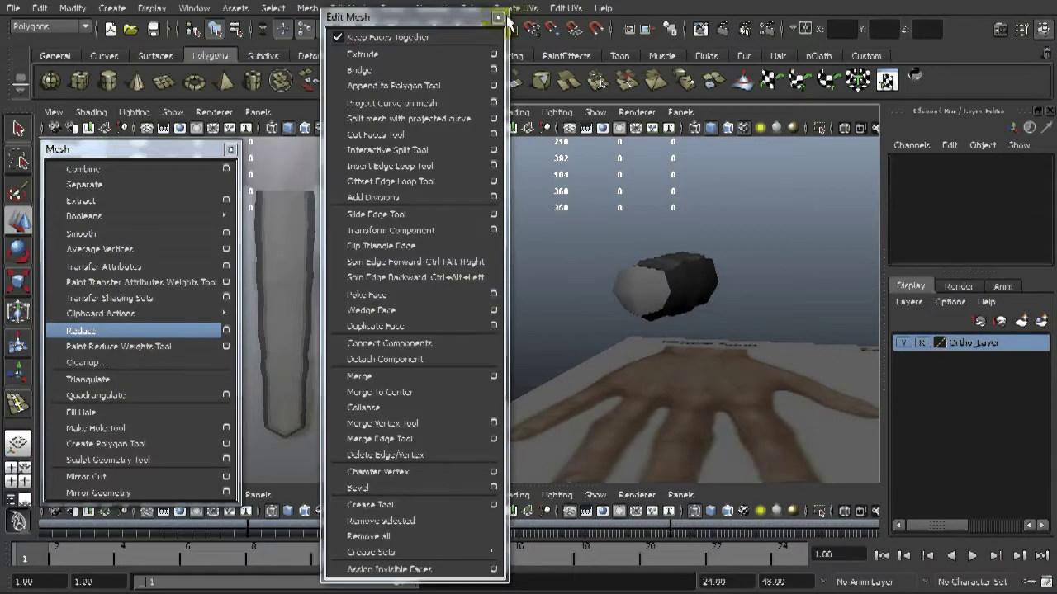
pyautogui.click(694, 282)
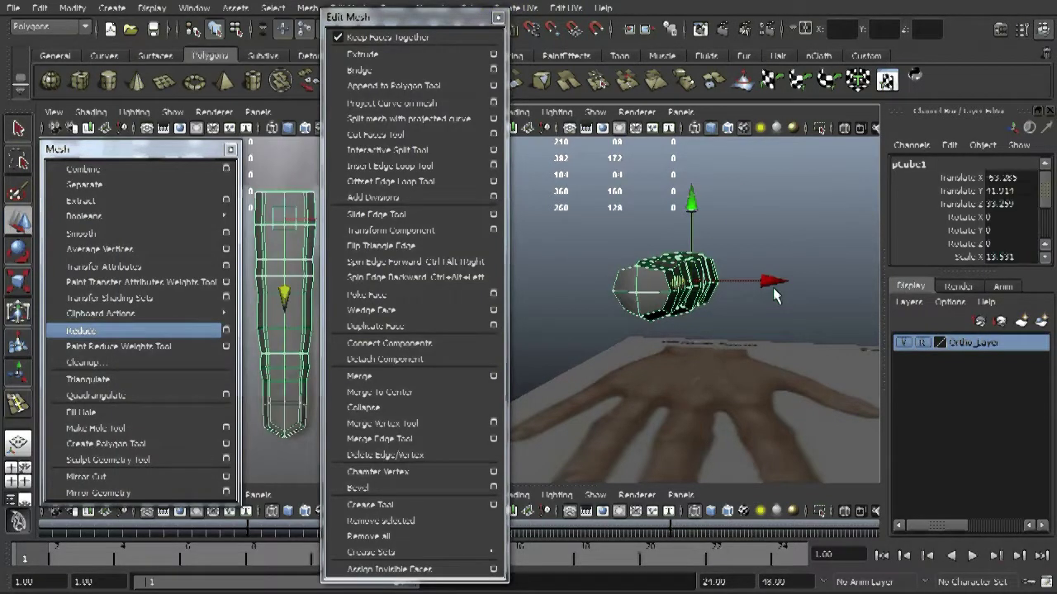
pyautogui.keyDown('alt'); pyautogui.moveTo(773, 288); pyautogui.dragTo(698, 317); pyautogui.keyUp('alt')
pyautogui.click(789, 282)
pyautogui.keyDown('alt'); pyautogui.moveTo(789, 281); pyautogui.dragTo(669, 306); pyautogui.keyUp('alt')
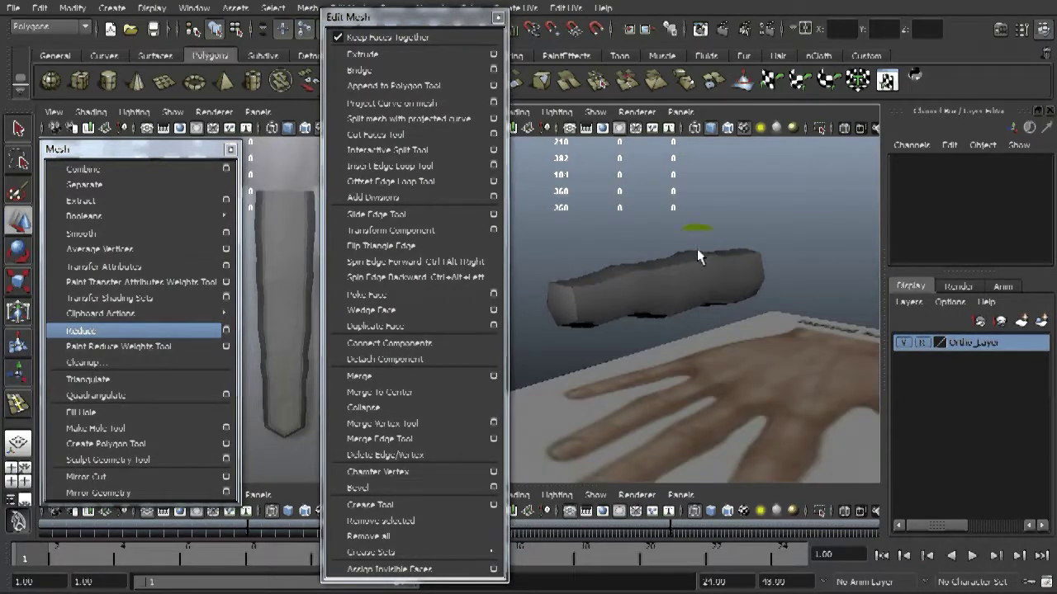
pyautogui.keyDown('alt'); pyautogui.moveTo(697, 249); pyautogui.dragTo(724, 276); pyautogui.keyUp('alt')
pyautogui.click(715, 304)
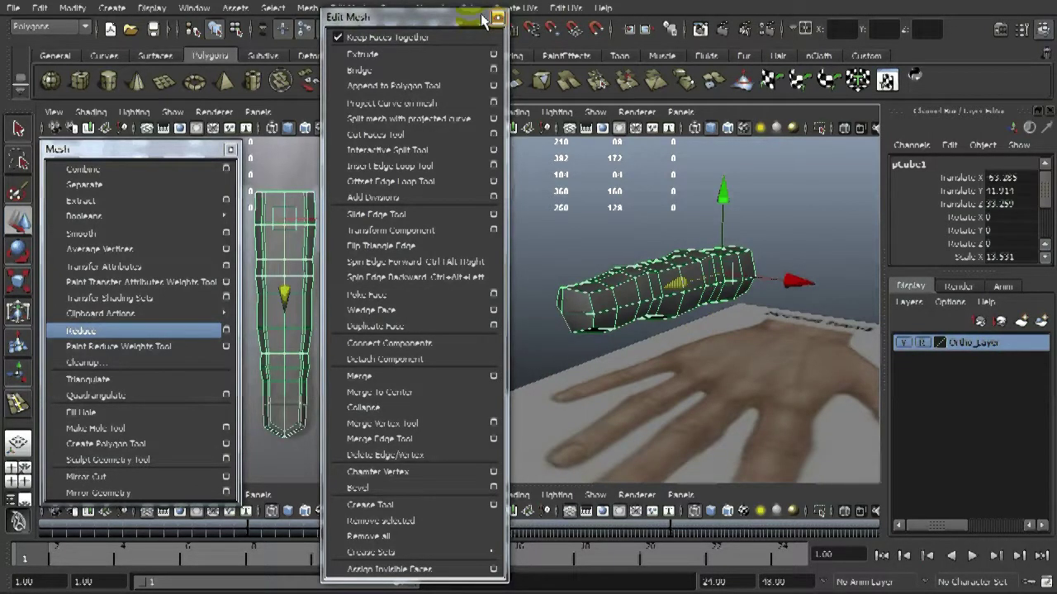
pyautogui.moveTo(472, 23); pyautogui.dragTo(465, 45)
pyautogui.click(432, 7)
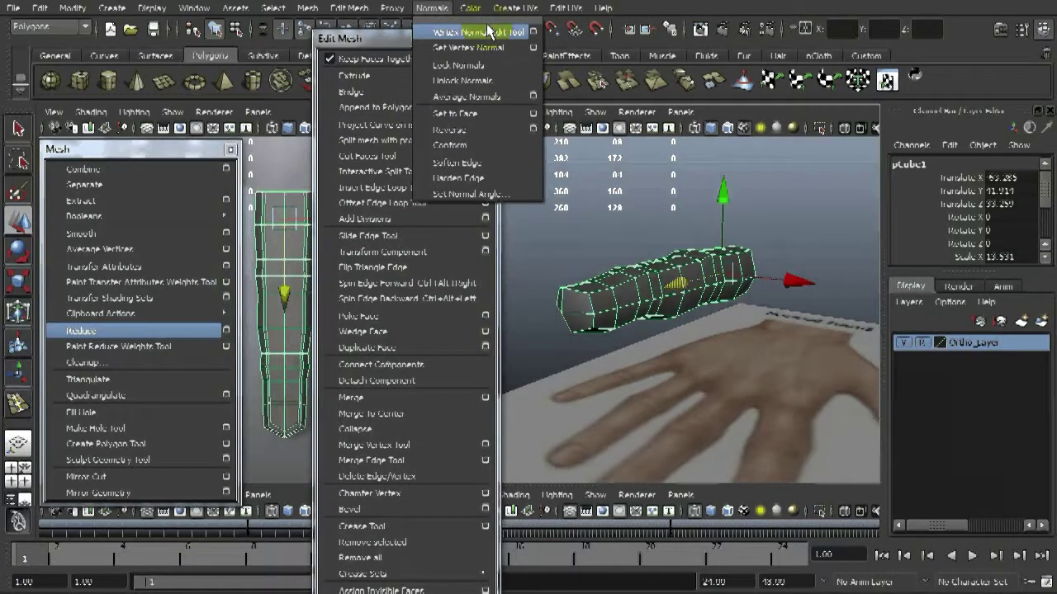
pyautogui.click(496, 166)
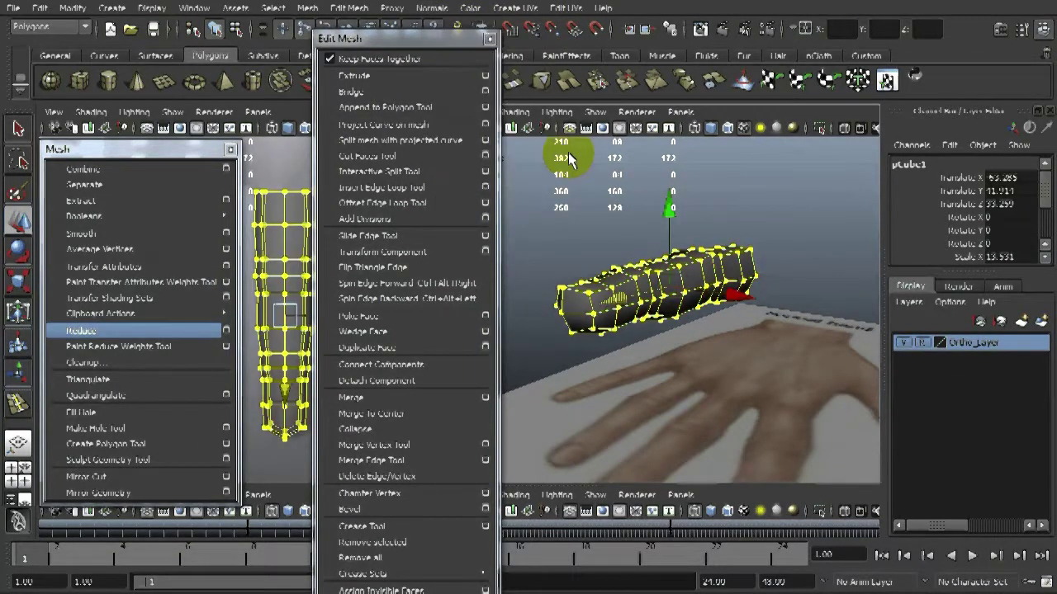
pyautogui.keyDown('alt'); pyautogui.moveTo(568, 159); pyautogui.dragTo(809, 290); pyautogui.keyUp('alt')
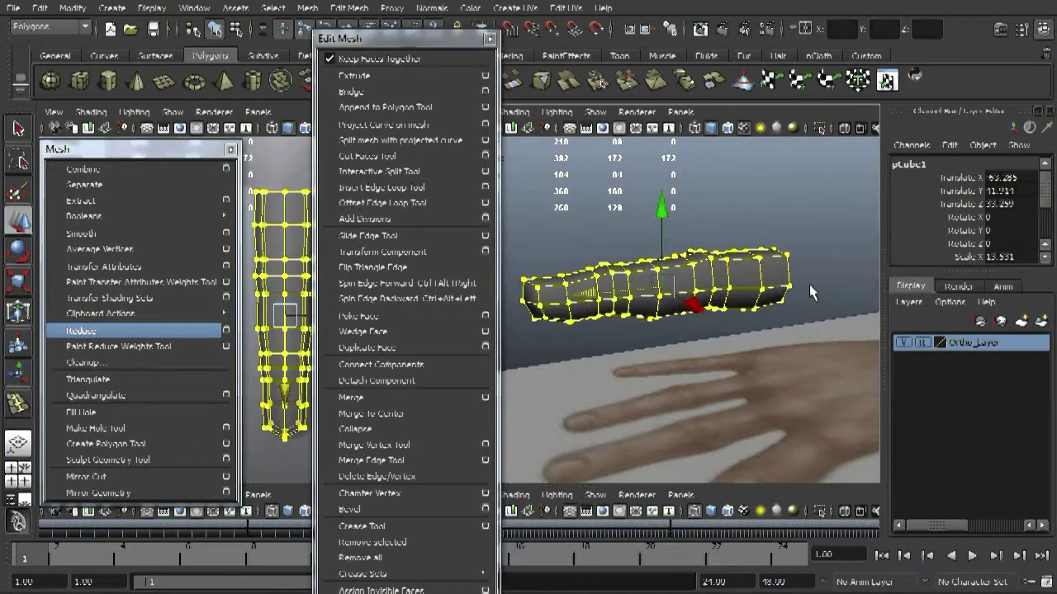
# Deselect the finger mesh and examine its softened shading up close.
pyautogui.click(809, 290)
pyautogui.scroll(3, 710, 280)
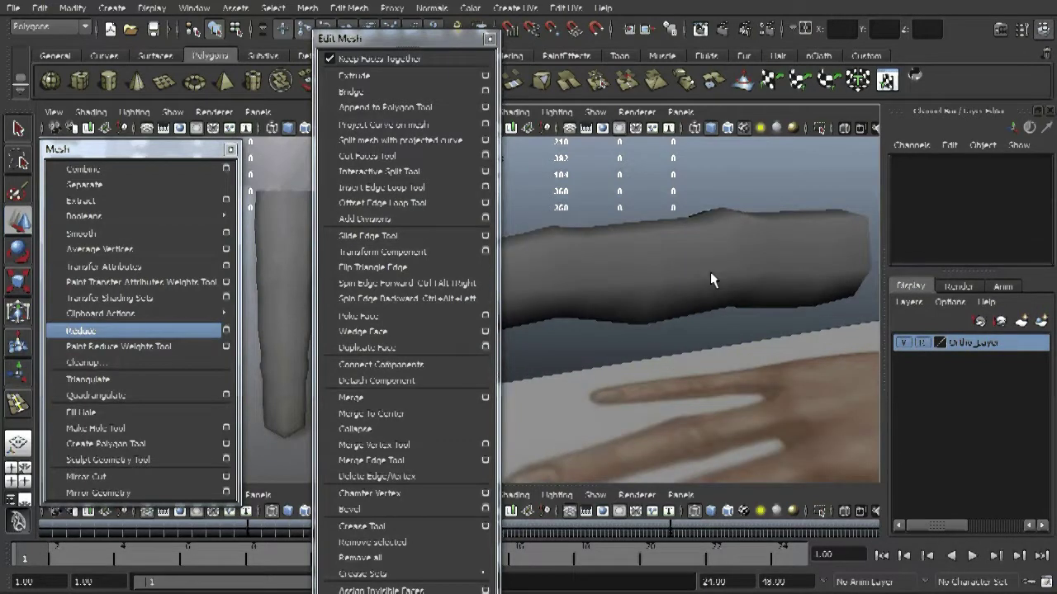
pyautogui.keyDown('alt'); pyautogui.moveTo(710, 271); pyautogui.dragTo(662, 311); pyautogui.keyUp('alt')
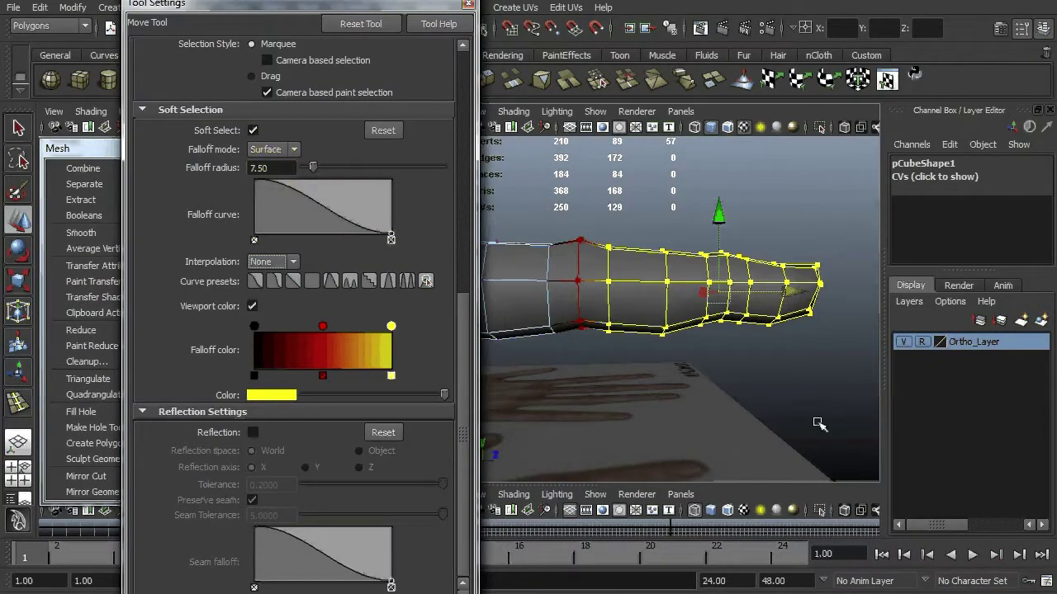
# Close the Move Tool settings to clear the view of the finger.
pyautogui.click(467, 4)
pyautogui.click(73, 8)
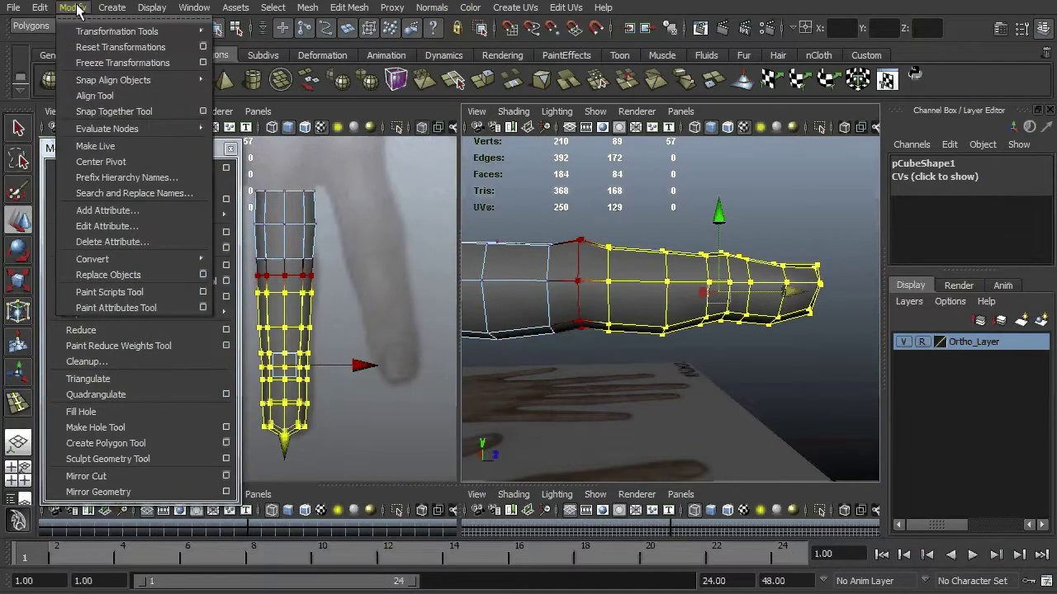
pyautogui.moveTo(157, 128)
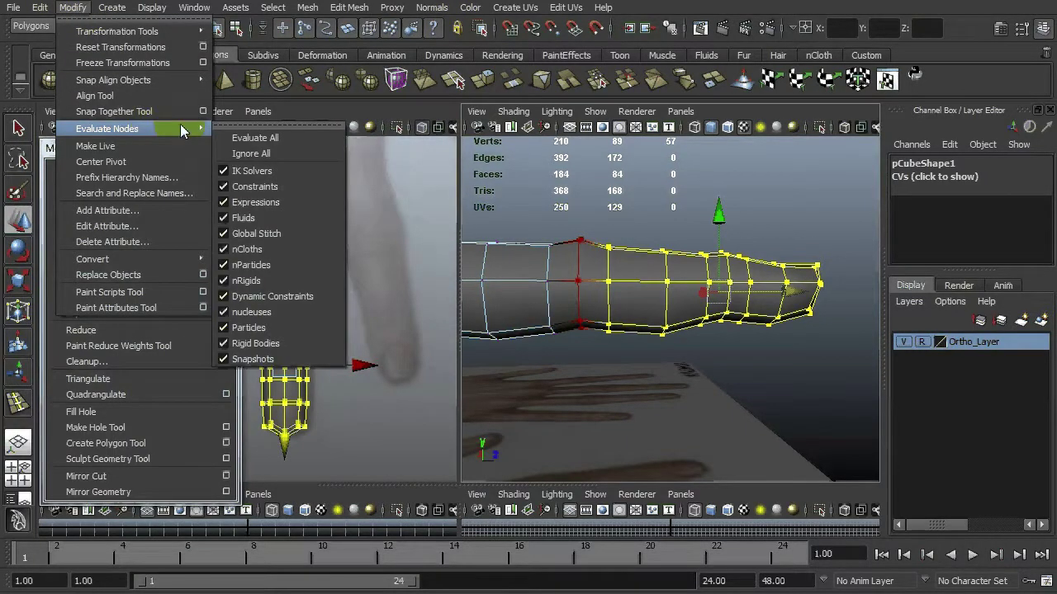
pyautogui.click(186, 144)
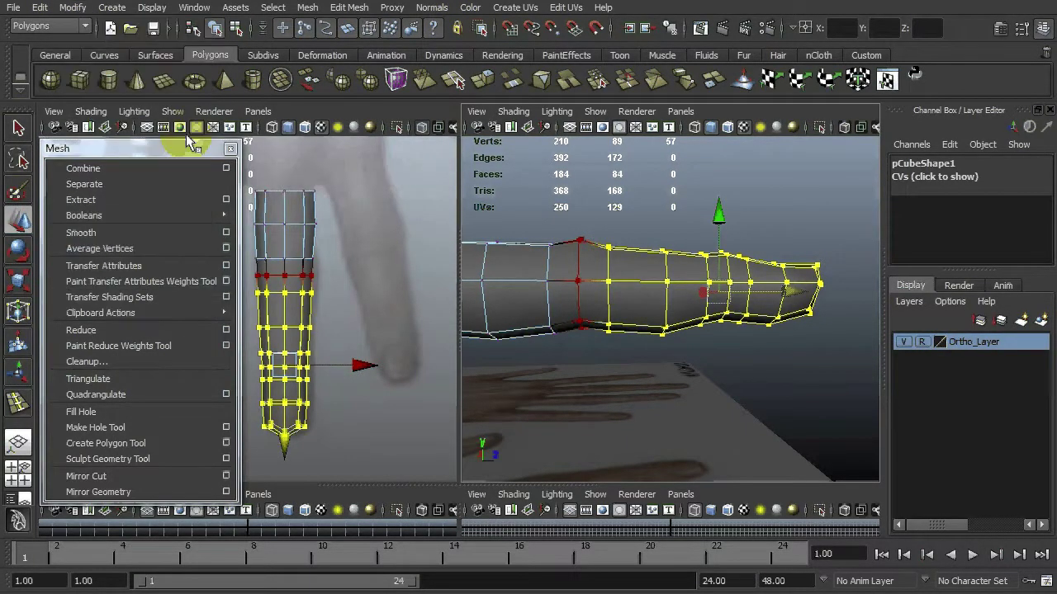
# Try to rotate the selected front part of the finger downward about its default pivot.
pyautogui.moveTo(813, 296)
pyautogui.mouseDown(button='middle')
pyautogui.moveTo(772, 297)
pyautogui.moveTo(799, 301)
pyautogui.mouseUp(button='middle')
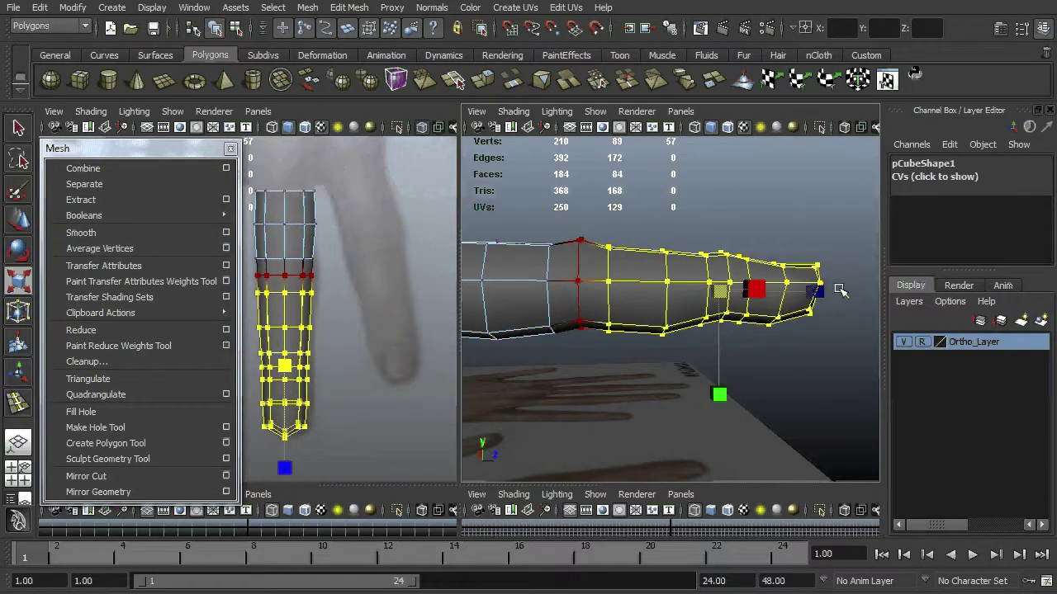
pyautogui.press('e')
pyautogui.moveTo(652, 212); pyautogui.dragTo(739, 201, button='middle')
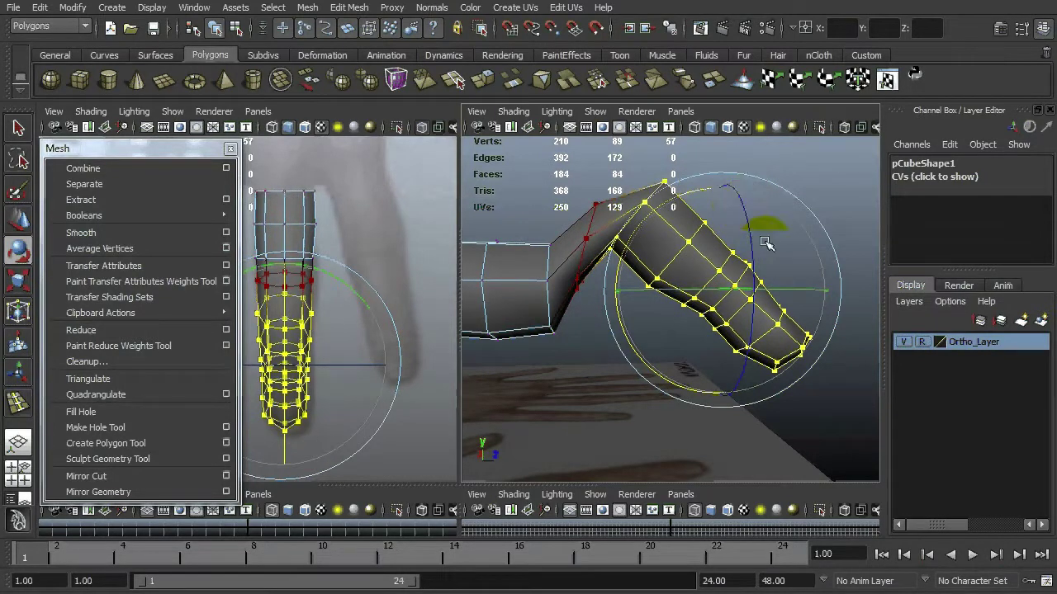
pyautogui.hotkey('ctrl', 'z')
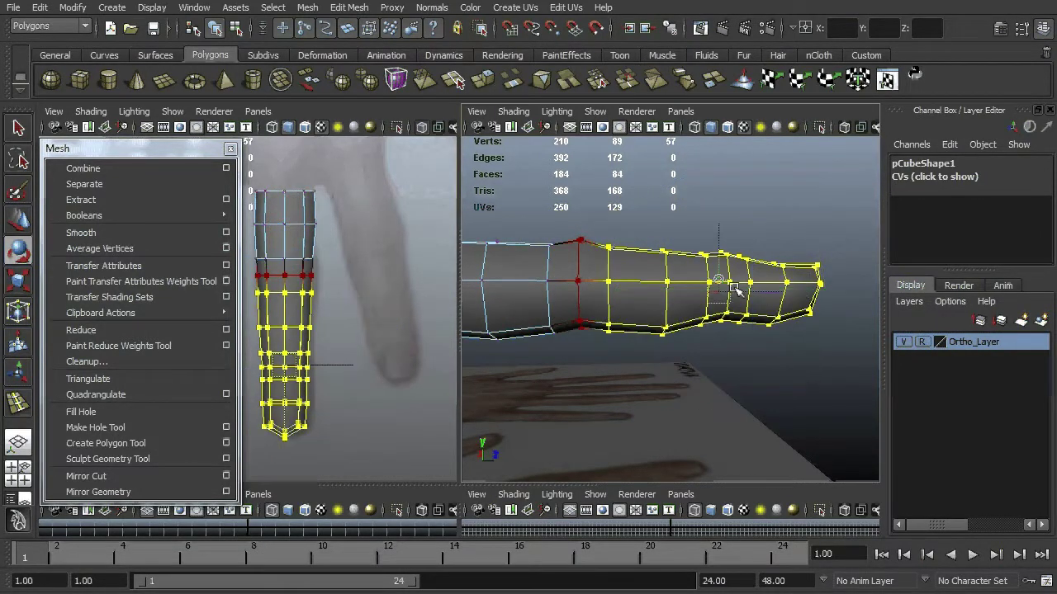
# Try to shift the pivot of the selected front vertices back to the finger's middle joint.
pyautogui.press('w')
pyautogui.moveTo(793, 289); pyautogui.dragTo(635, 287)
pyautogui.hotkey('ctrl', 'z')
pyautogui.press('Insert')
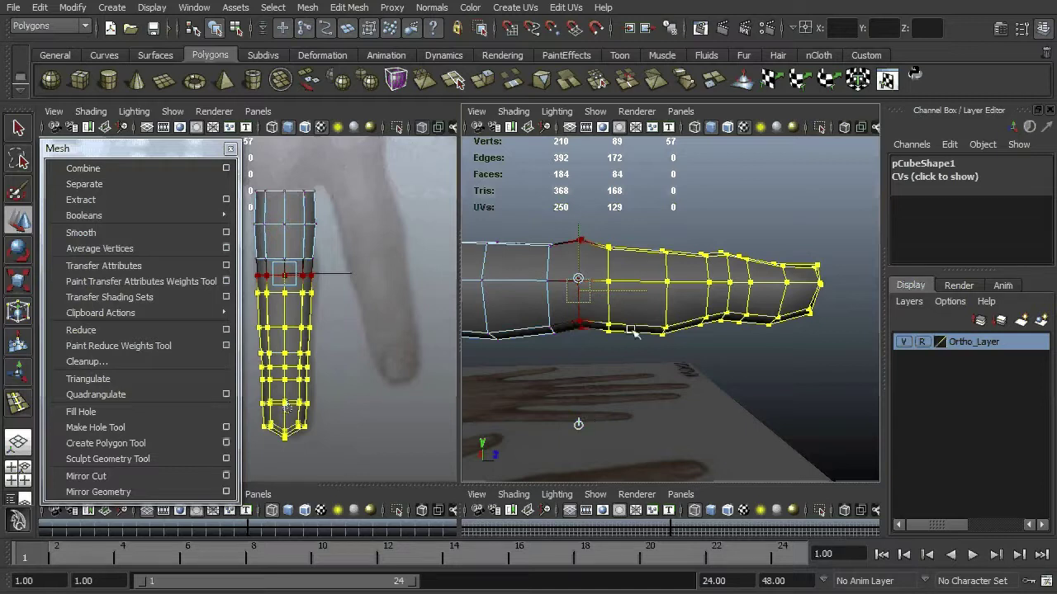
pyautogui.press('q')
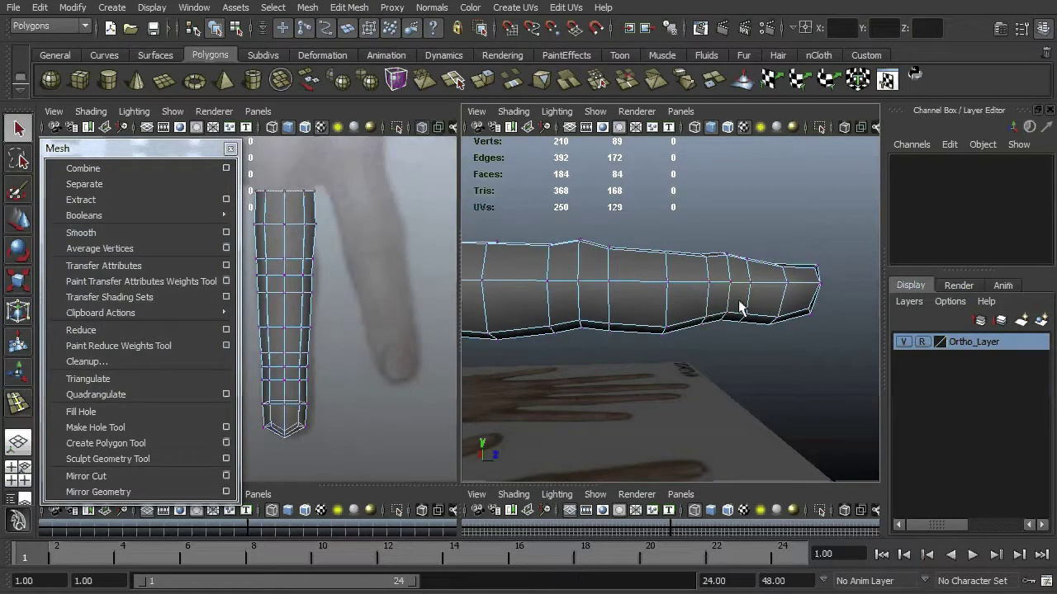
# Try placing the Move tool's pivot on the middle joint before rotating the front finger section.
pyautogui.press('e')
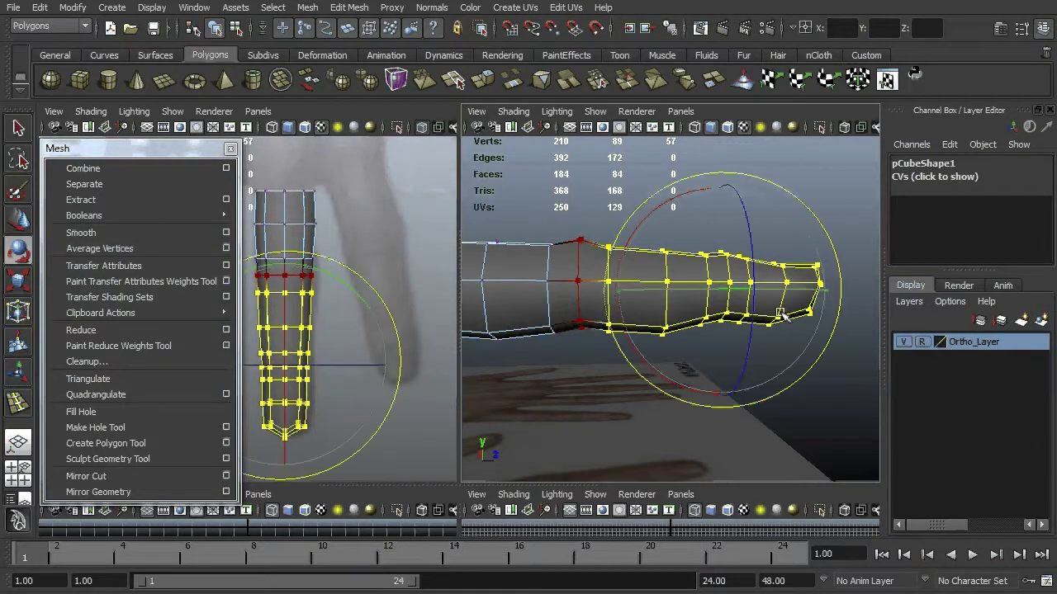
pyautogui.press('r')
pyautogui.press('e')
pyautogui.press('w')
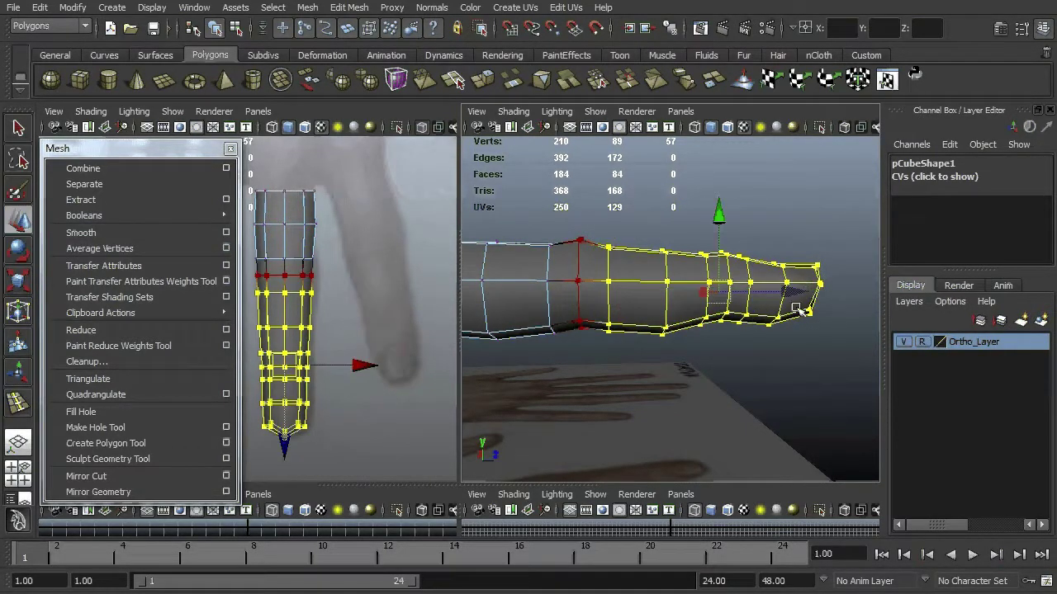
pyautogui.moveTo(774, 294); pyautogui.dragTo(636, 309)
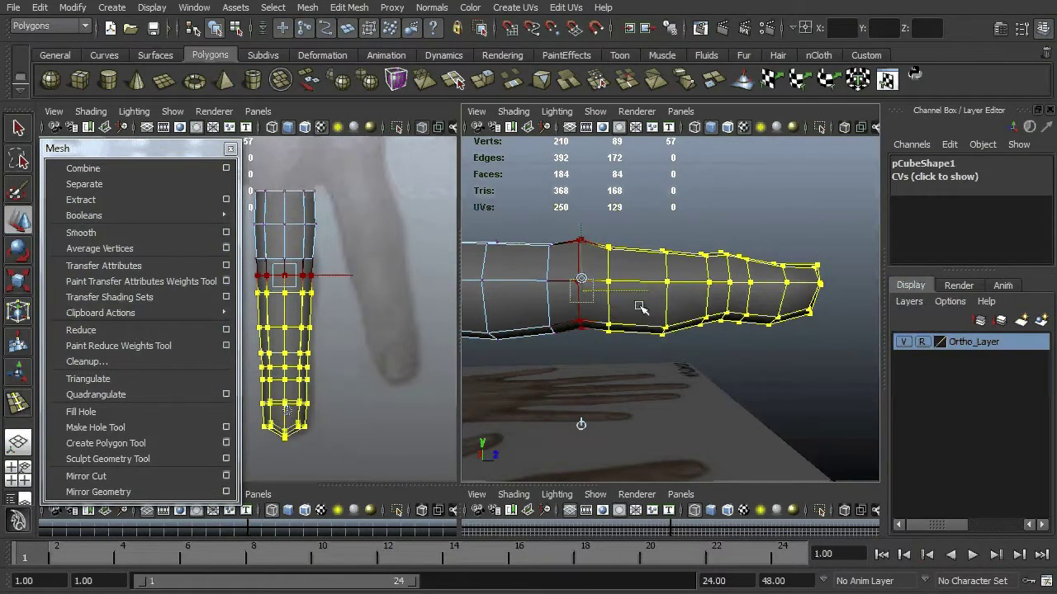
pyautogui.press('r')
pyautogui.press('e')
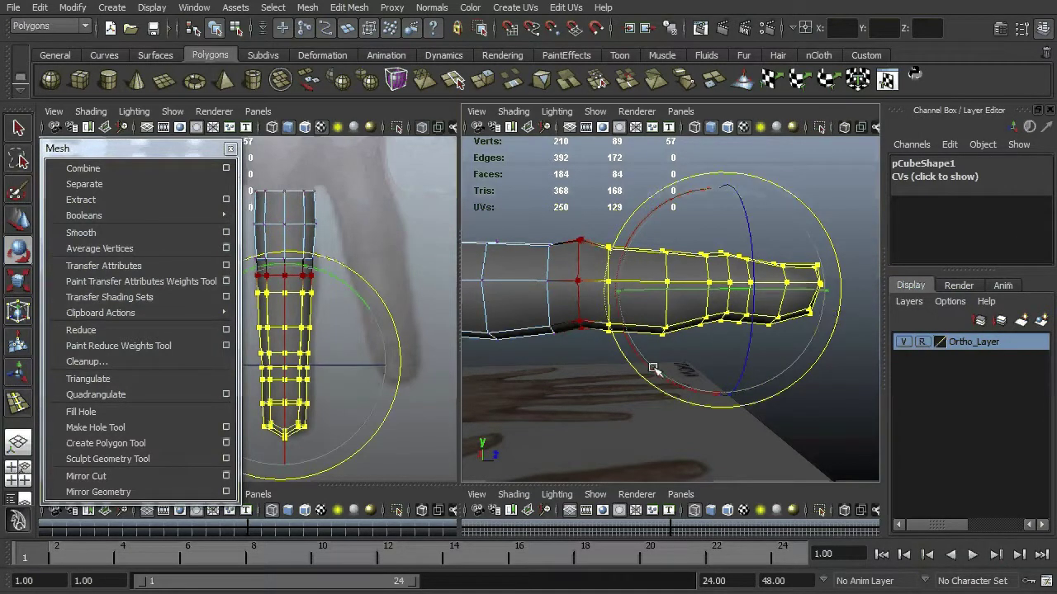
pyautogui.moveTo(653, 365); pyautogui.dragTo(640, 340)
pyautogui.hotkey('ctrl', 'z')
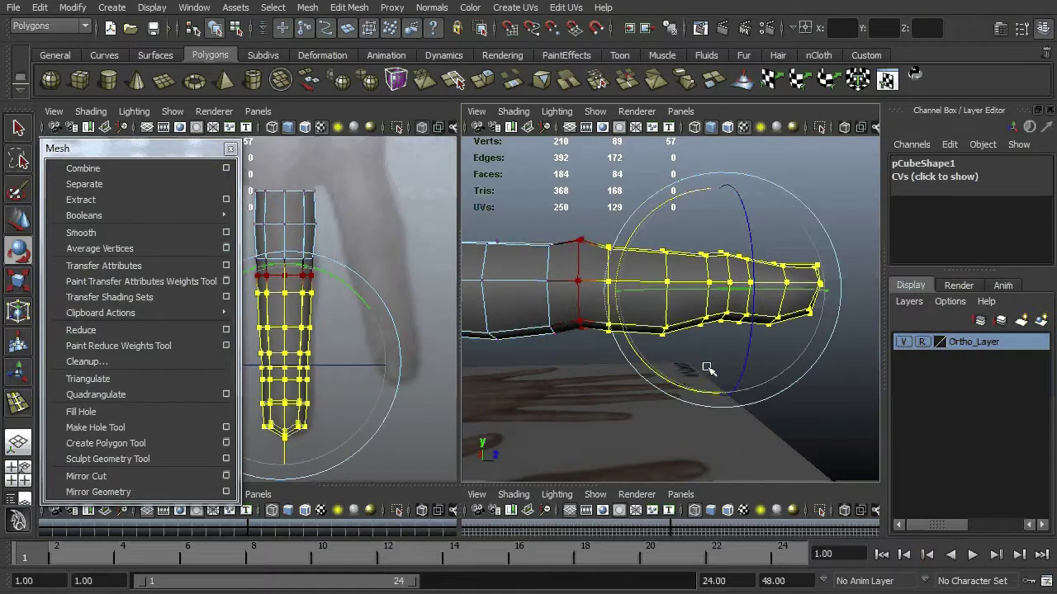
# Place the rotation pivot on the middle joint, bend the front finger section downward and deselect it.
pyautogui.press('Insert')
pyautogui.moveTo(767, 292); pyautogui.dragTo(641, 375)
pyautogui.press('e')
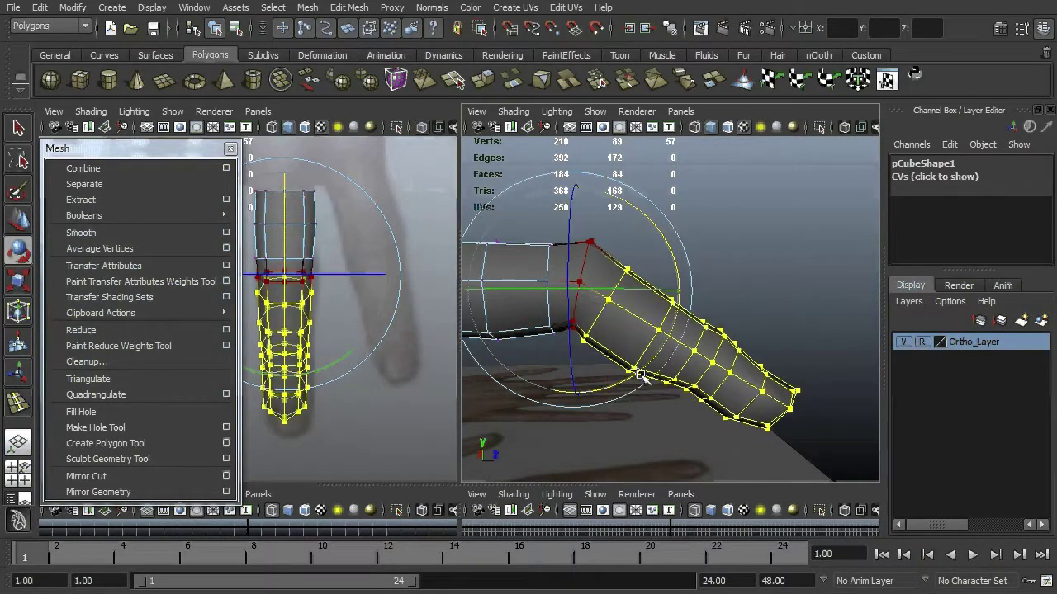
pyautogui.moveTo(666, 341); pyautogui.dragTo(694, 331)
pyautogui.click(844, 423)
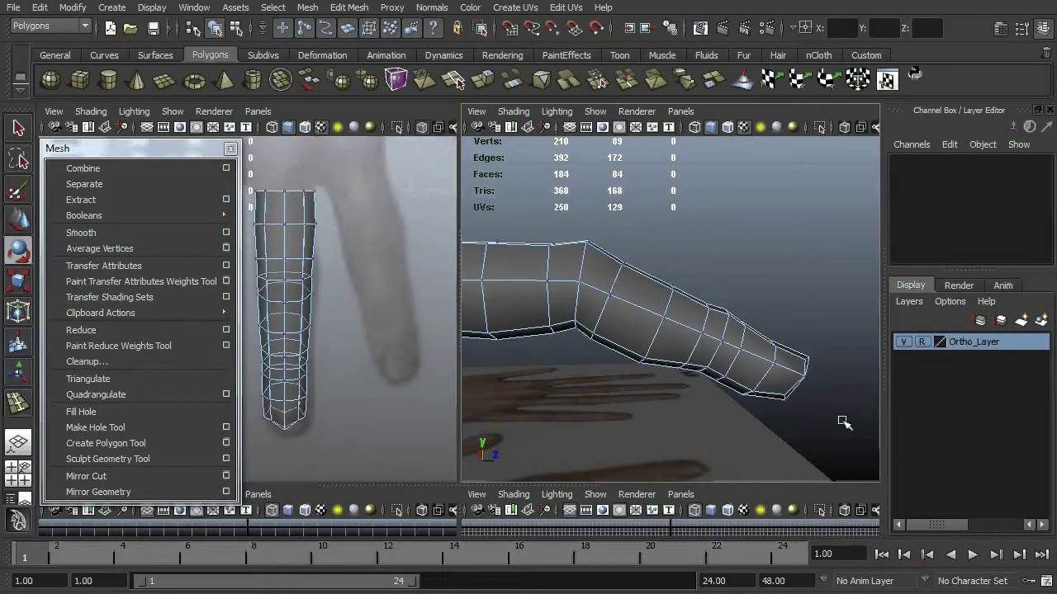
# Try to select the fingertip vertices beyond the last joint with soft selection on.
pyautogui.moveTo(848, 325); pyautogui.dragTo(743, 426)
pyautogui.keyDown('alt'); pyautogui.moveTo(810, 428); pyautogui.dragTo(768, 429); pyautogui.keyUp('alt')
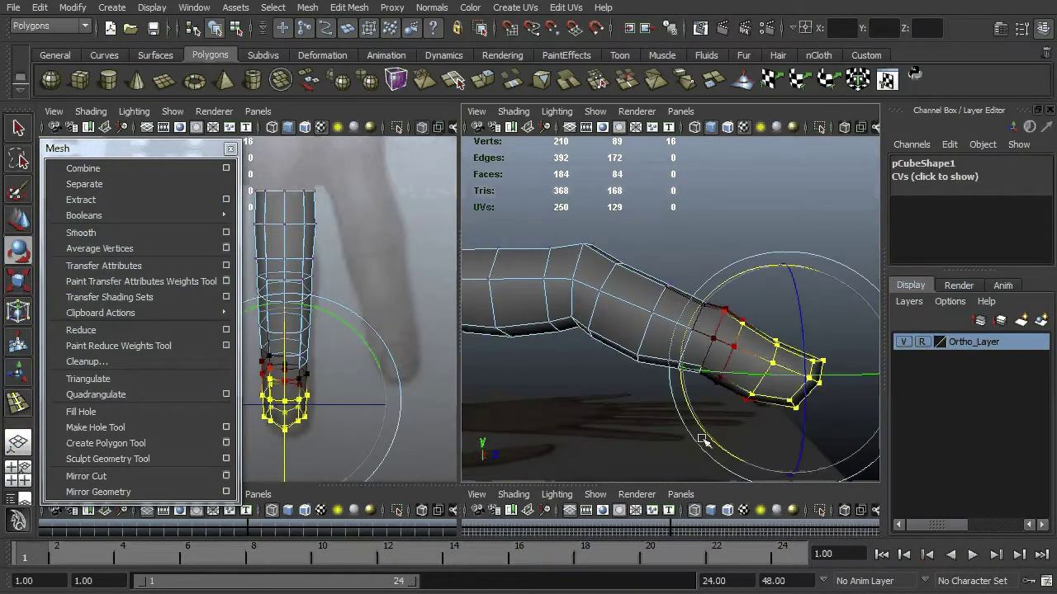
pyautogui.keyDown('shift'); pyautogui.moveTo(832, 258); pyautogui.dragTo(736, 418); pyautogui.keyUp('shift')
pyautogui.keyDown('alt'); pyautogui.moveTo(829, 425); pyautogui.dragTo(797, 331, button='right'); pyautogui.keyUp('alt')
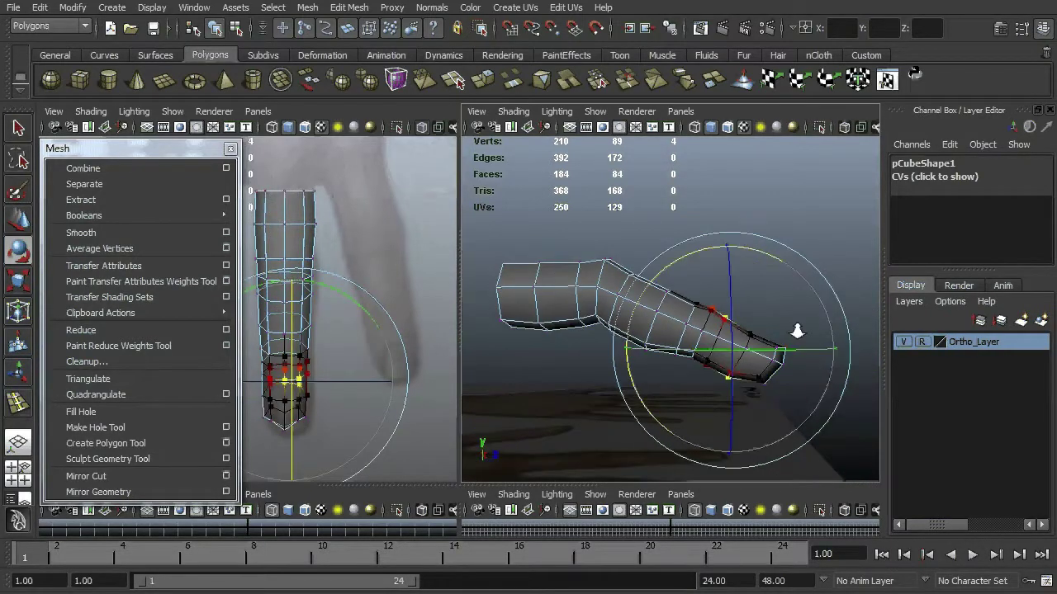
pyautogui.keyDown('alt'); pyautogui.moveTo(797, 331); pyautogui.dragTo(746, 284, button='middle'); pyautogui.keyUp('alt')
pyautogui.moveTo(815, 401); pyautogui.dragTo(684, 256)
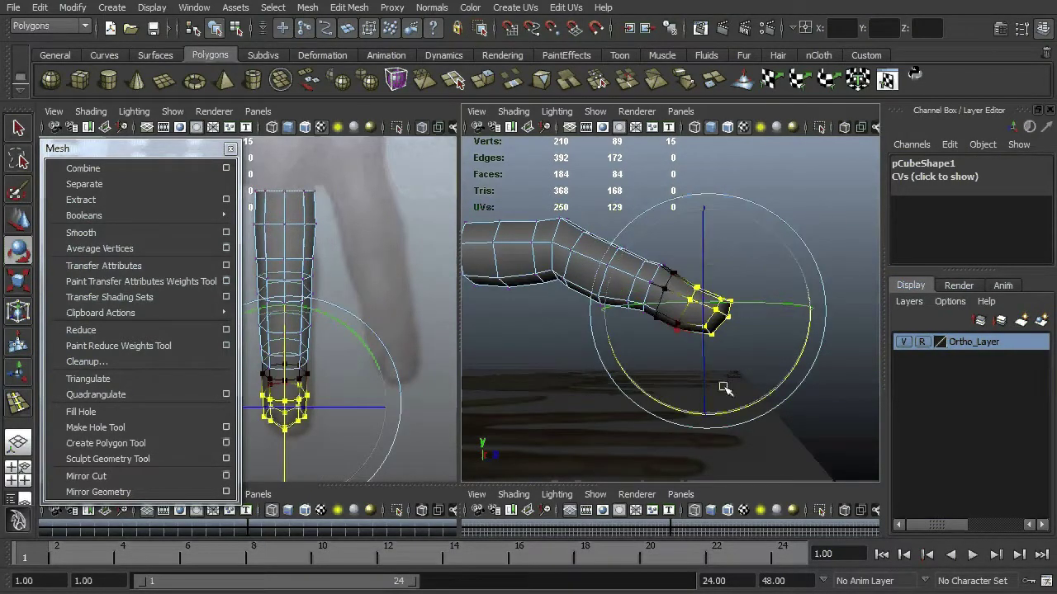
# Turn soft selection off, select all vertices of the fingertip beyond the last joint, and turn soft selection back on.
pyautogui.press('b')
pyautogui.keyDown('shift'); pyautogui.moveTo(614, 412); pyautogui.dragTo(689, 321); pyautogui.keyUp('shift')
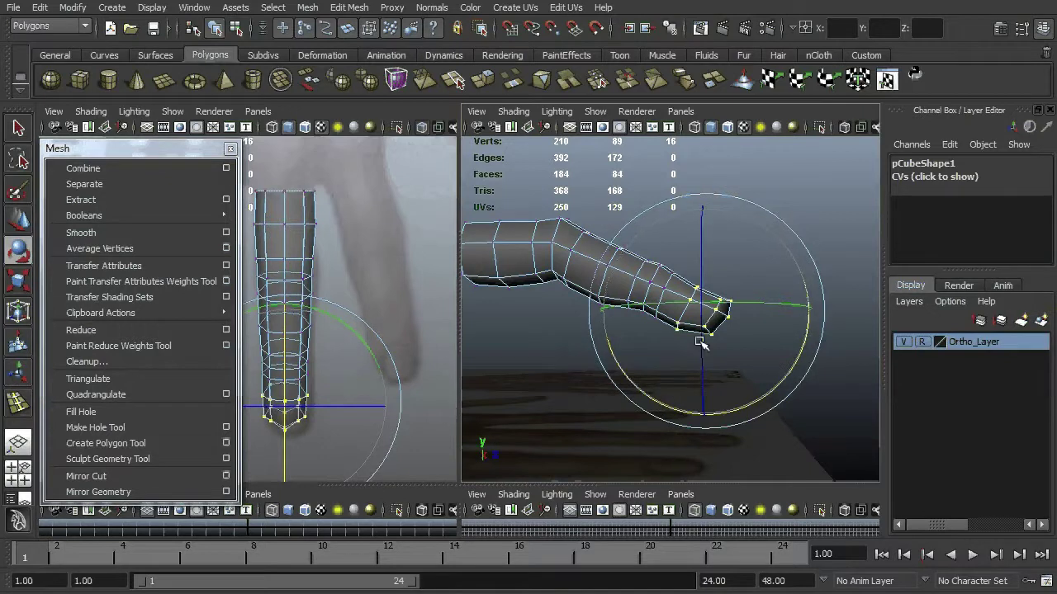
pyautogui.keyDown('shift'); pyautogui.moveTo(797, 345); pyautogui.dragTo(658, 303); pyautogui.keyUp('shift')
pyautogui.keyDown('alt'); pyautogui.moveTo(806, 225); pyautogui.dragTo(819, 234); pyautogui.keyUp('alt')
pyautogui.keyDown('shift'); pyautogui.moveTo(813, 380); pyautogui.dragTo(663, 293); pyautogui.keyUp('shift')
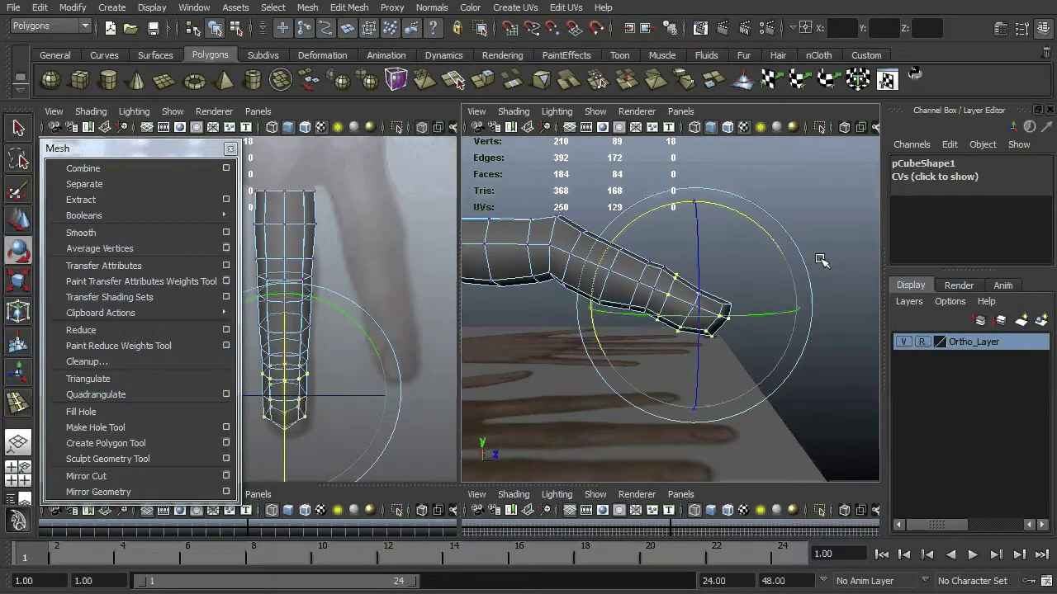
pyautogui.keyDown('shift'); pyautogui.moveTo(818, 413); pyautogui.dragTo(670, 259); pyautogui.keyUp('shift')
pyautogui.keyDown('ctrl'); pyautogui.keyDown('shift'); pyautogui.moveTo(829, 382); pyautogui.dragTo(667, 288); pyautogui.keyUp('shift'); pyautogui.keyUp('ctrl')
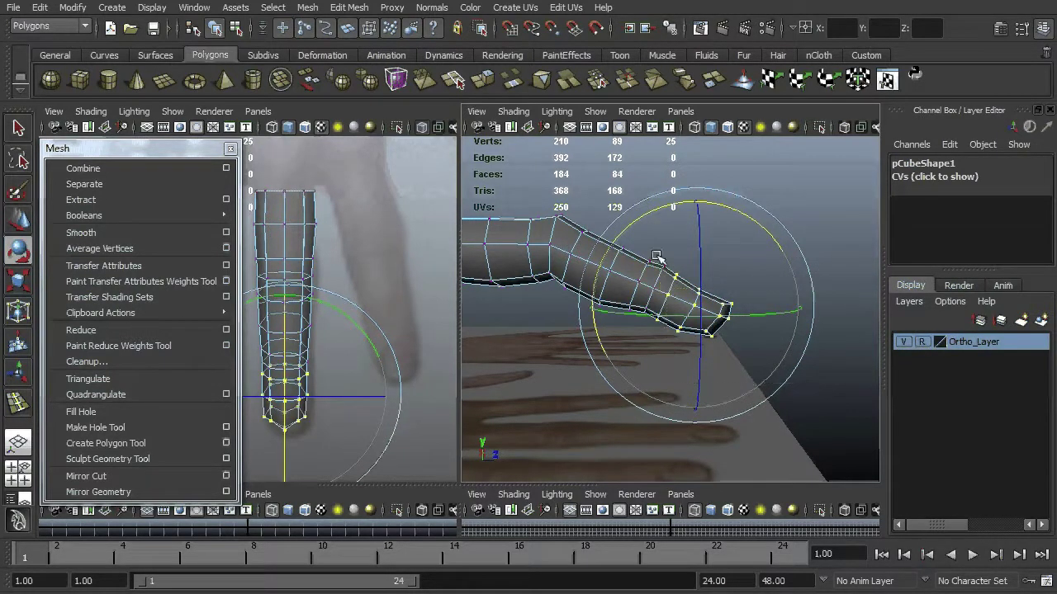
pyautogui.press('b')
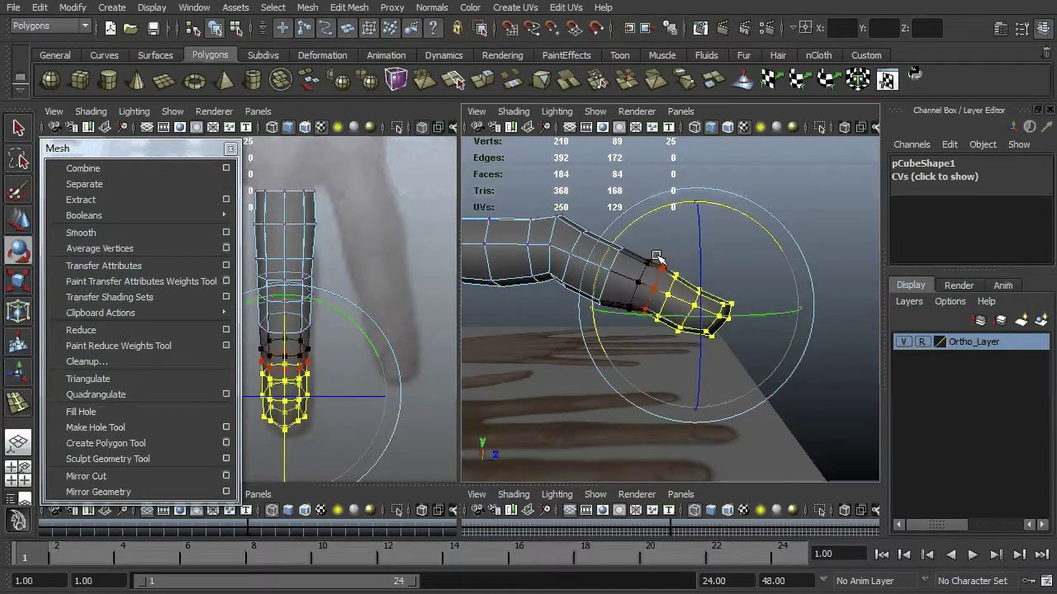
# Set the soft selection falloff radius to 5 in the Rotate Tool settings.
pyautogui.doubleClick(18, 251)
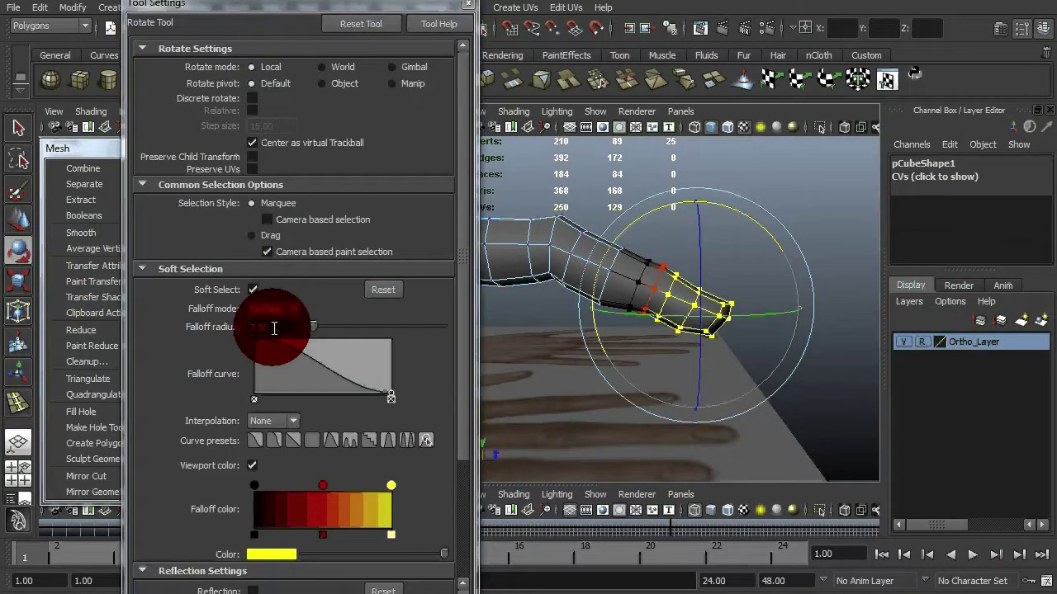
pyautogui.write('5')
pyautogui.press('Tab')
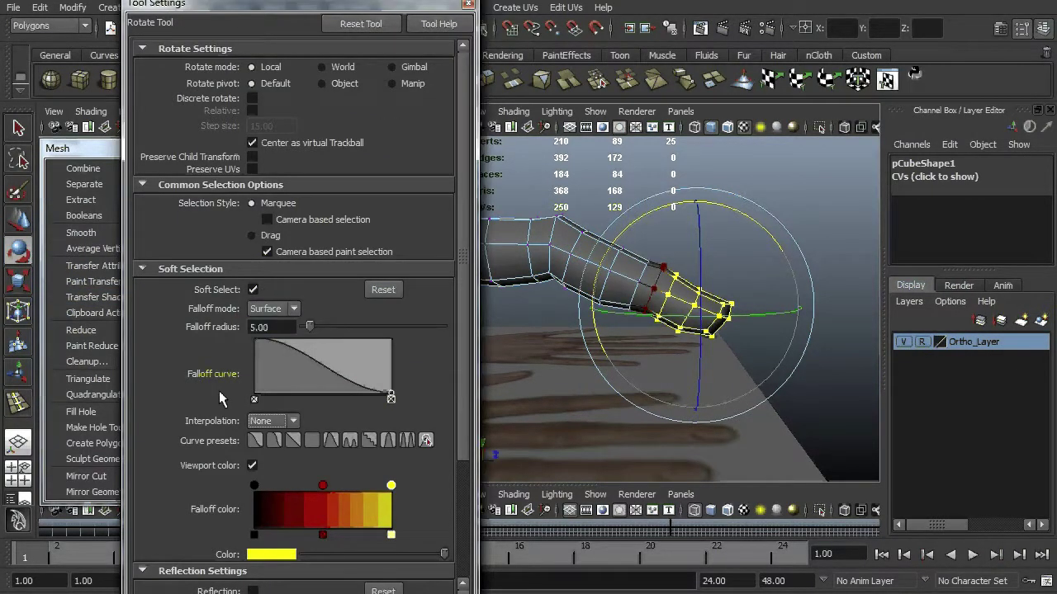
# Move the rotation pivot back to the finger's last joint and bend the fingertip downward about it.
pyautogui.press('Insert')
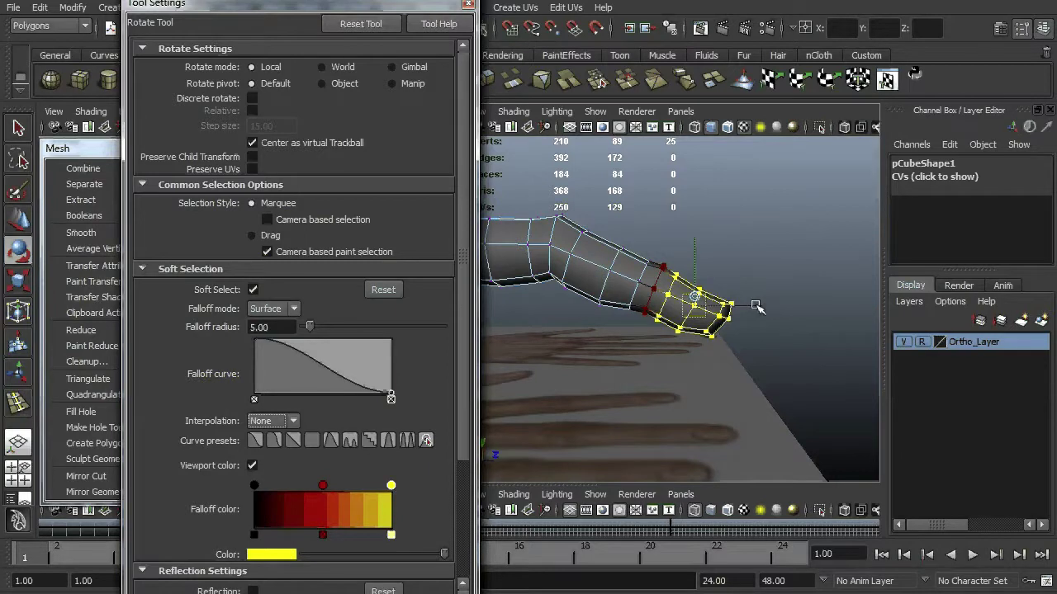
pyautogui.moveTo(757, 307); pyautogui.dragTo(717, 306)
pyautogui.moveTo(652, 243); pyautogui.dragTo(653, 210)
pyautogui.press('Insert')
pyautogui.moveTo(758, 308); pyautogui.dragTo(743, 345)
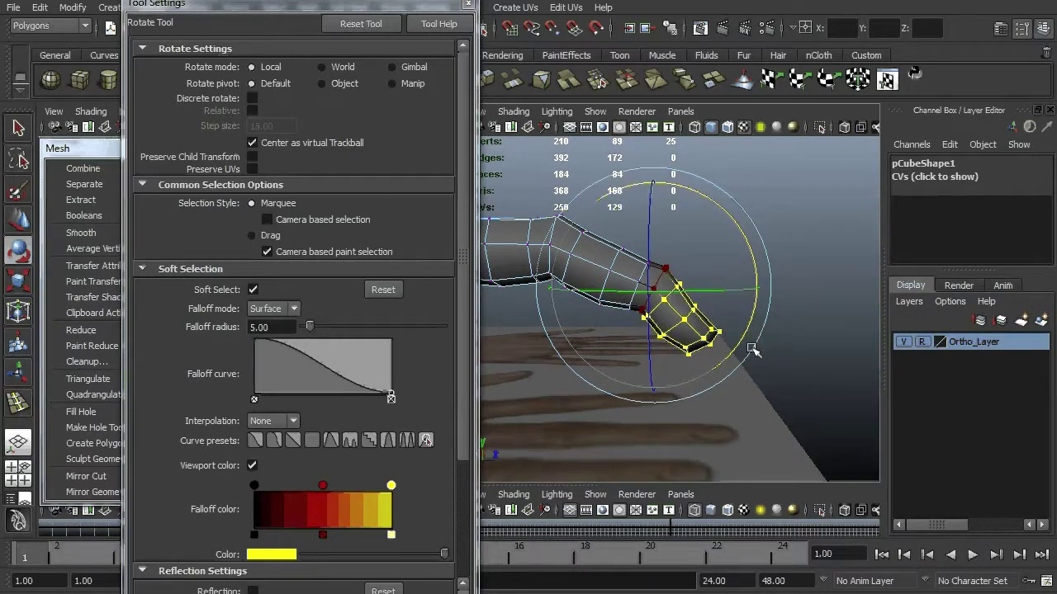
pyautogui.keyDown('alt'); pyautogui.moveTo(795, 371); pyautogui.dragTo(789, 350); pyautogui.keyUp('alt')
pyautogui.press('w')
pyautogui.keyDown('alt'); pyautogui.moveTo(791, 348); pyautogui.dragTo(720, 328, button='right'); pyautogui.keyUp('alt')
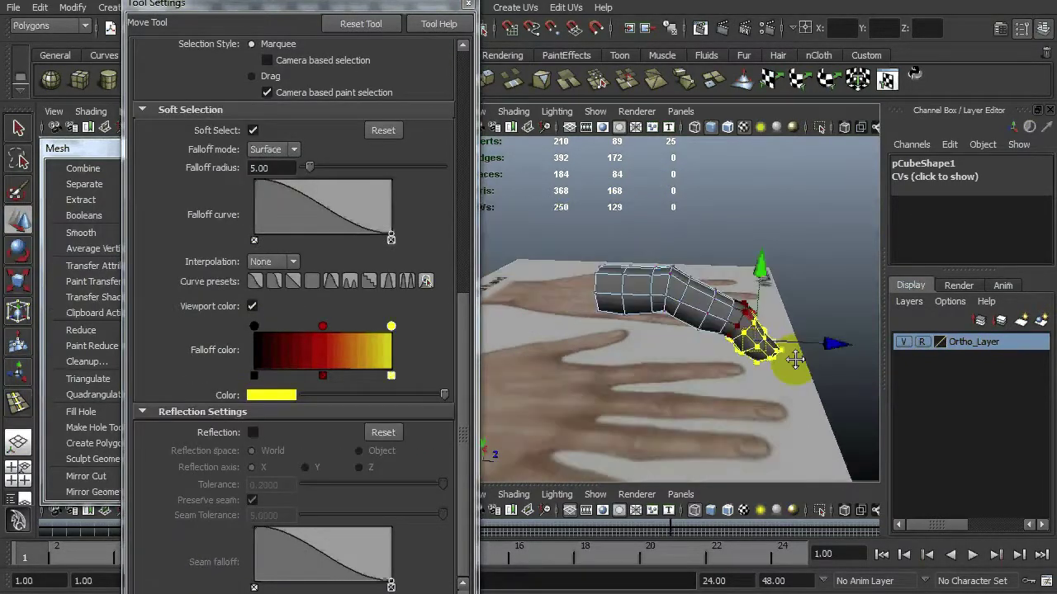